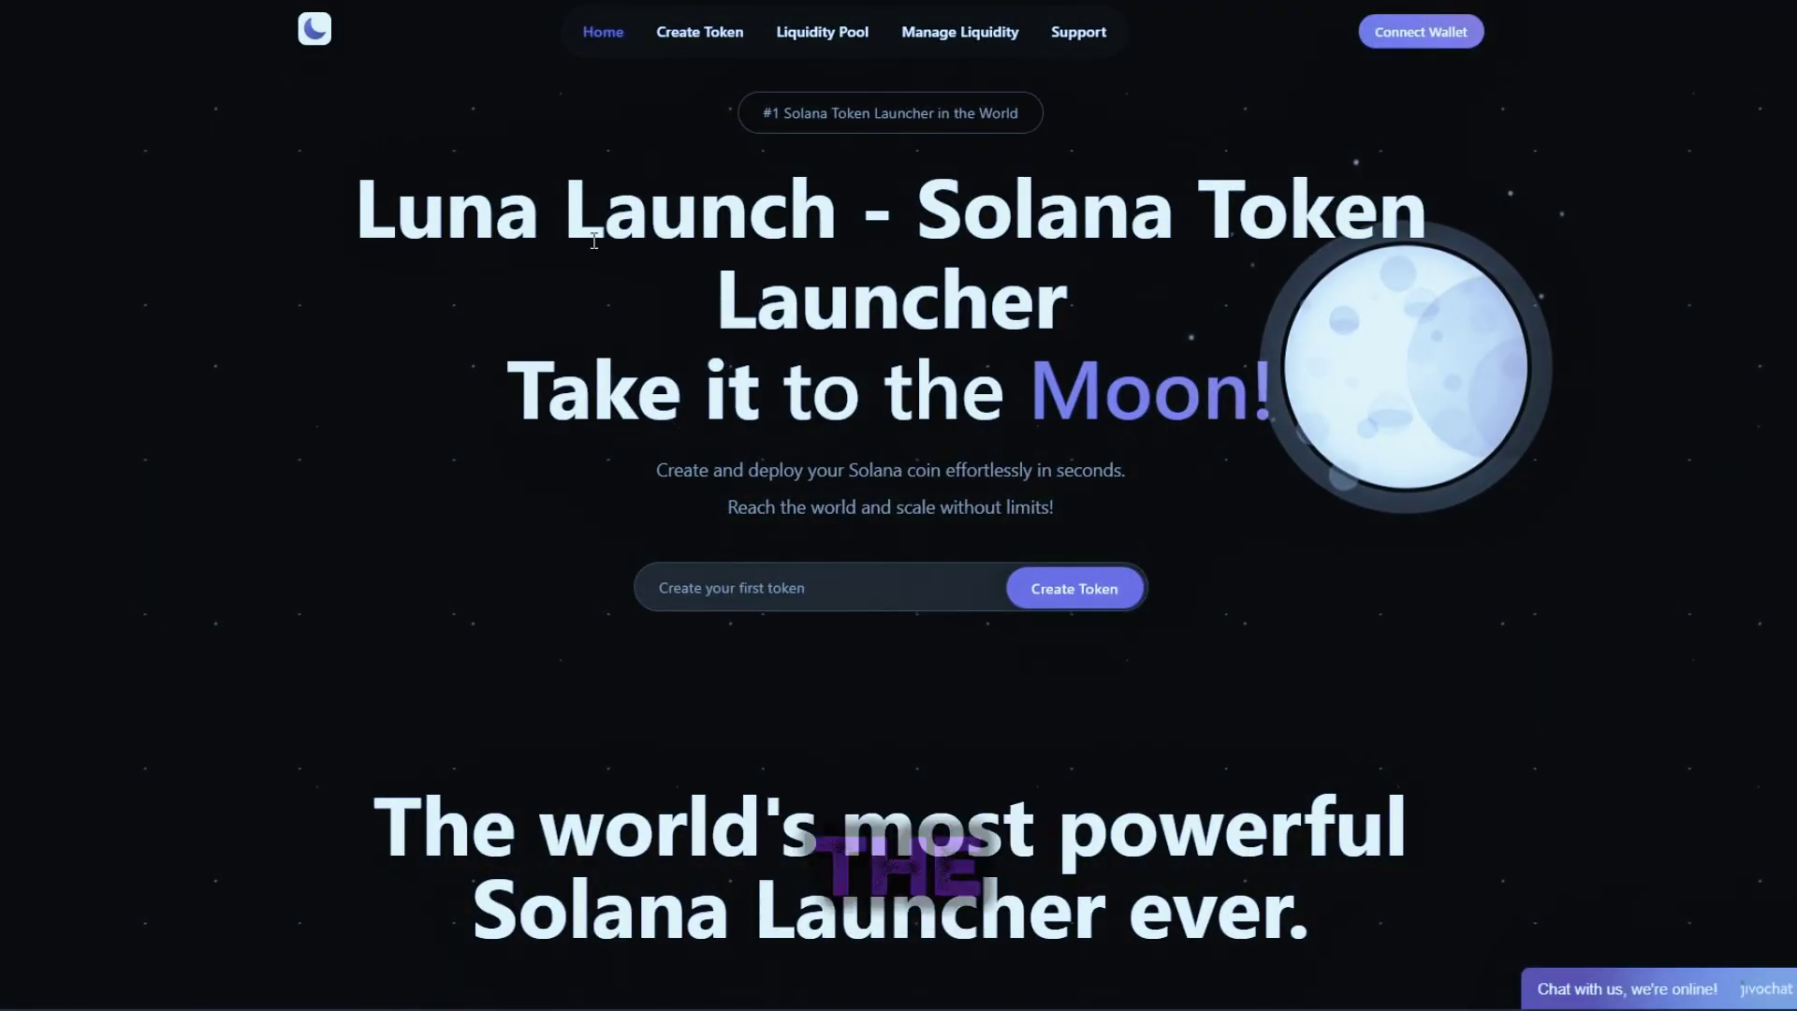
left_click_drag(340, 288, 1214, 396)
left_click(1398, 541)
left_click_drag(762, 398, 335, 183)
left_click(133, 161)
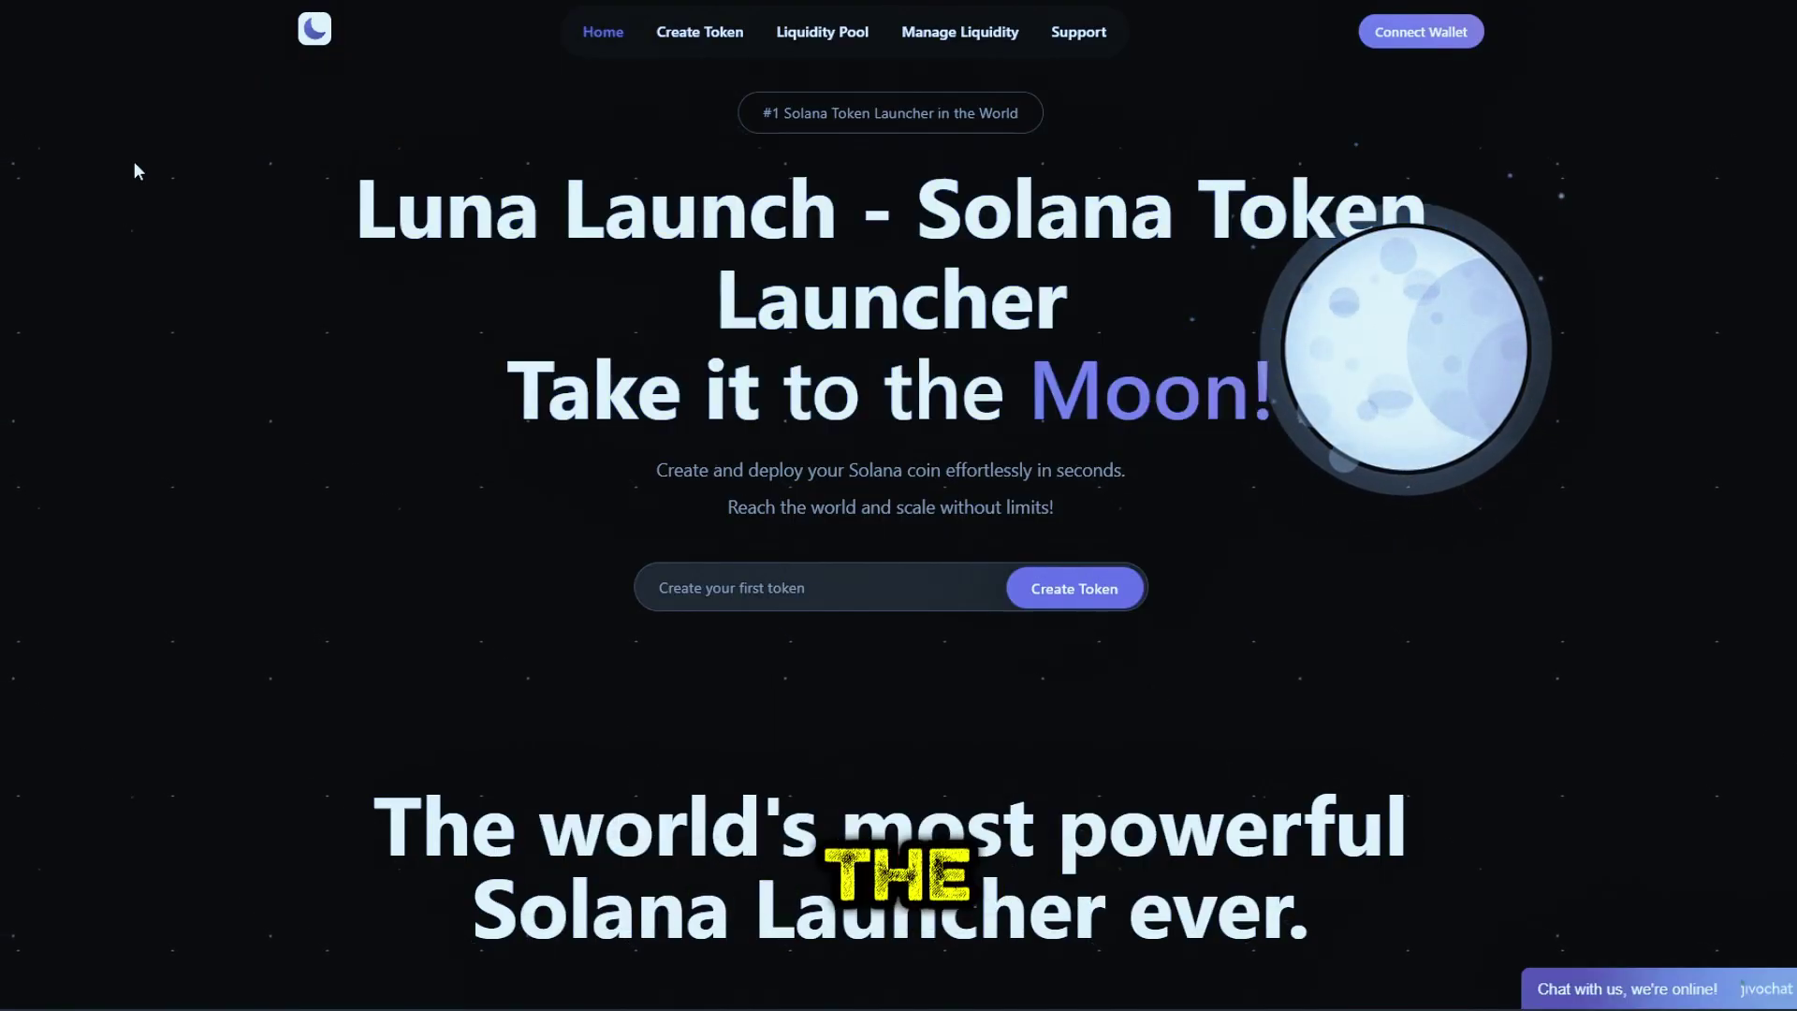
scroll(1104, 548, "down", 10)
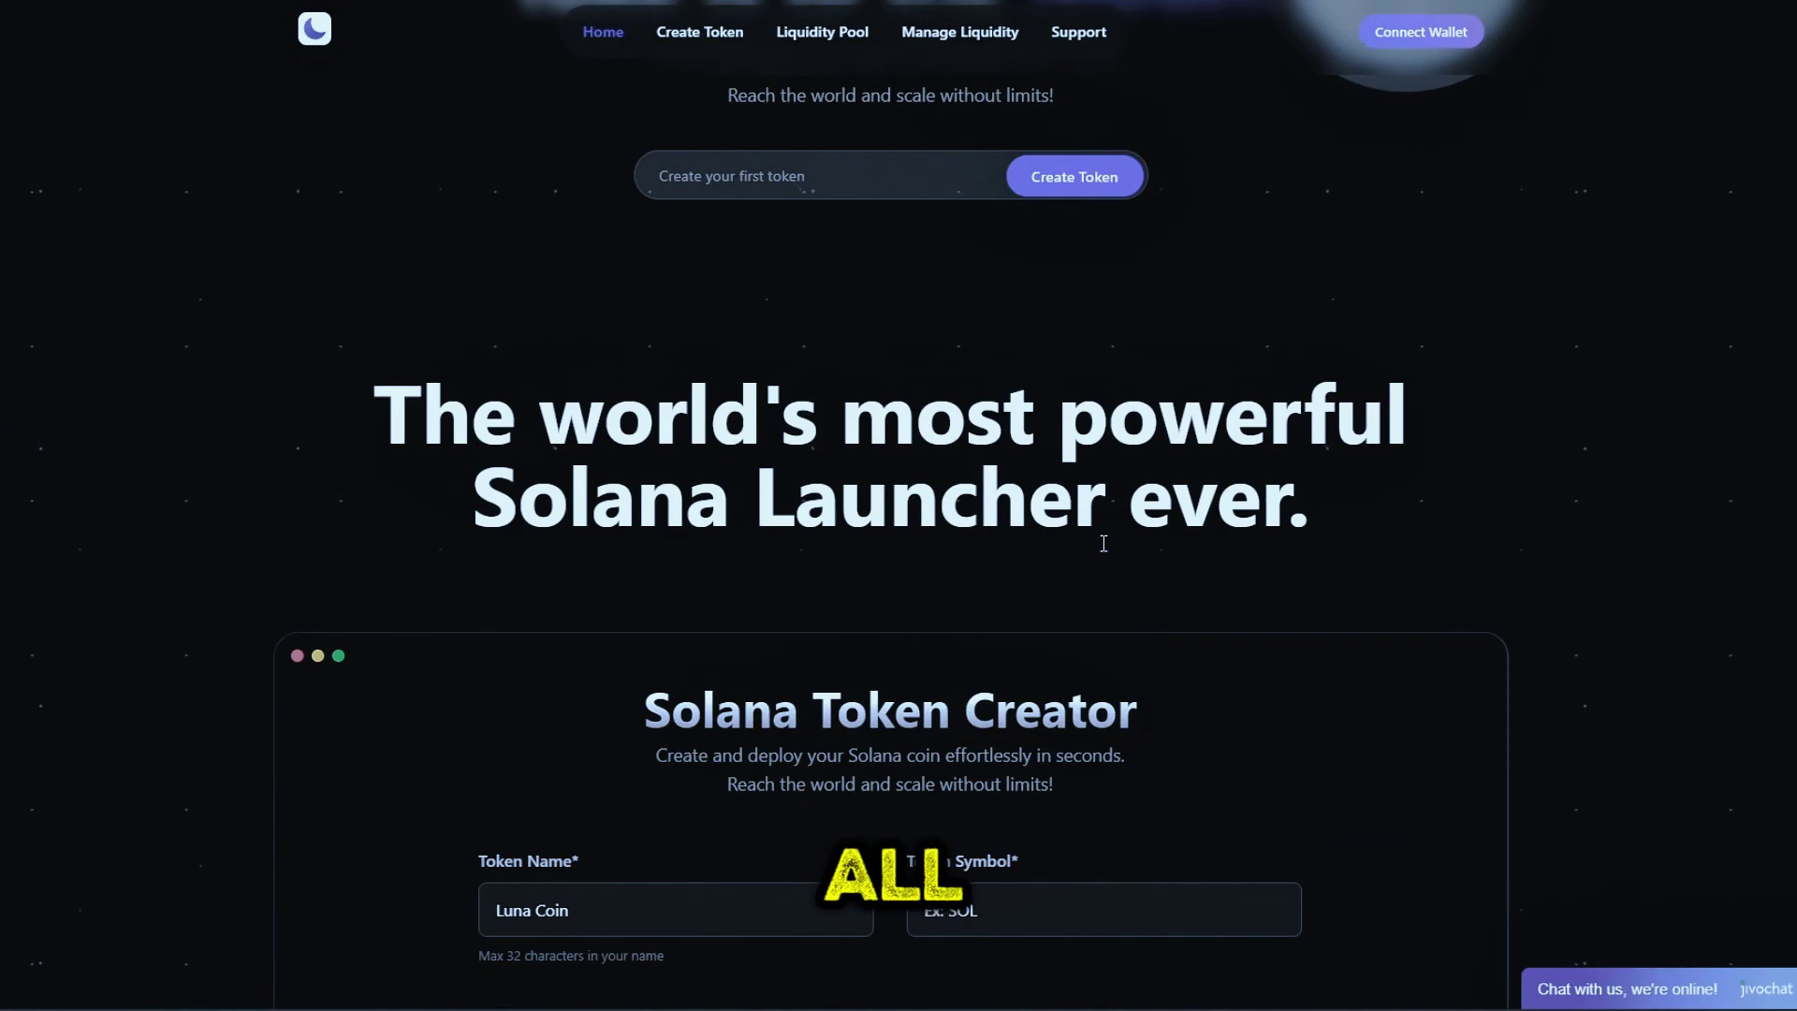
scroll(1106, 546, "down", 9)
scroll(1109, 543, "up", 5)
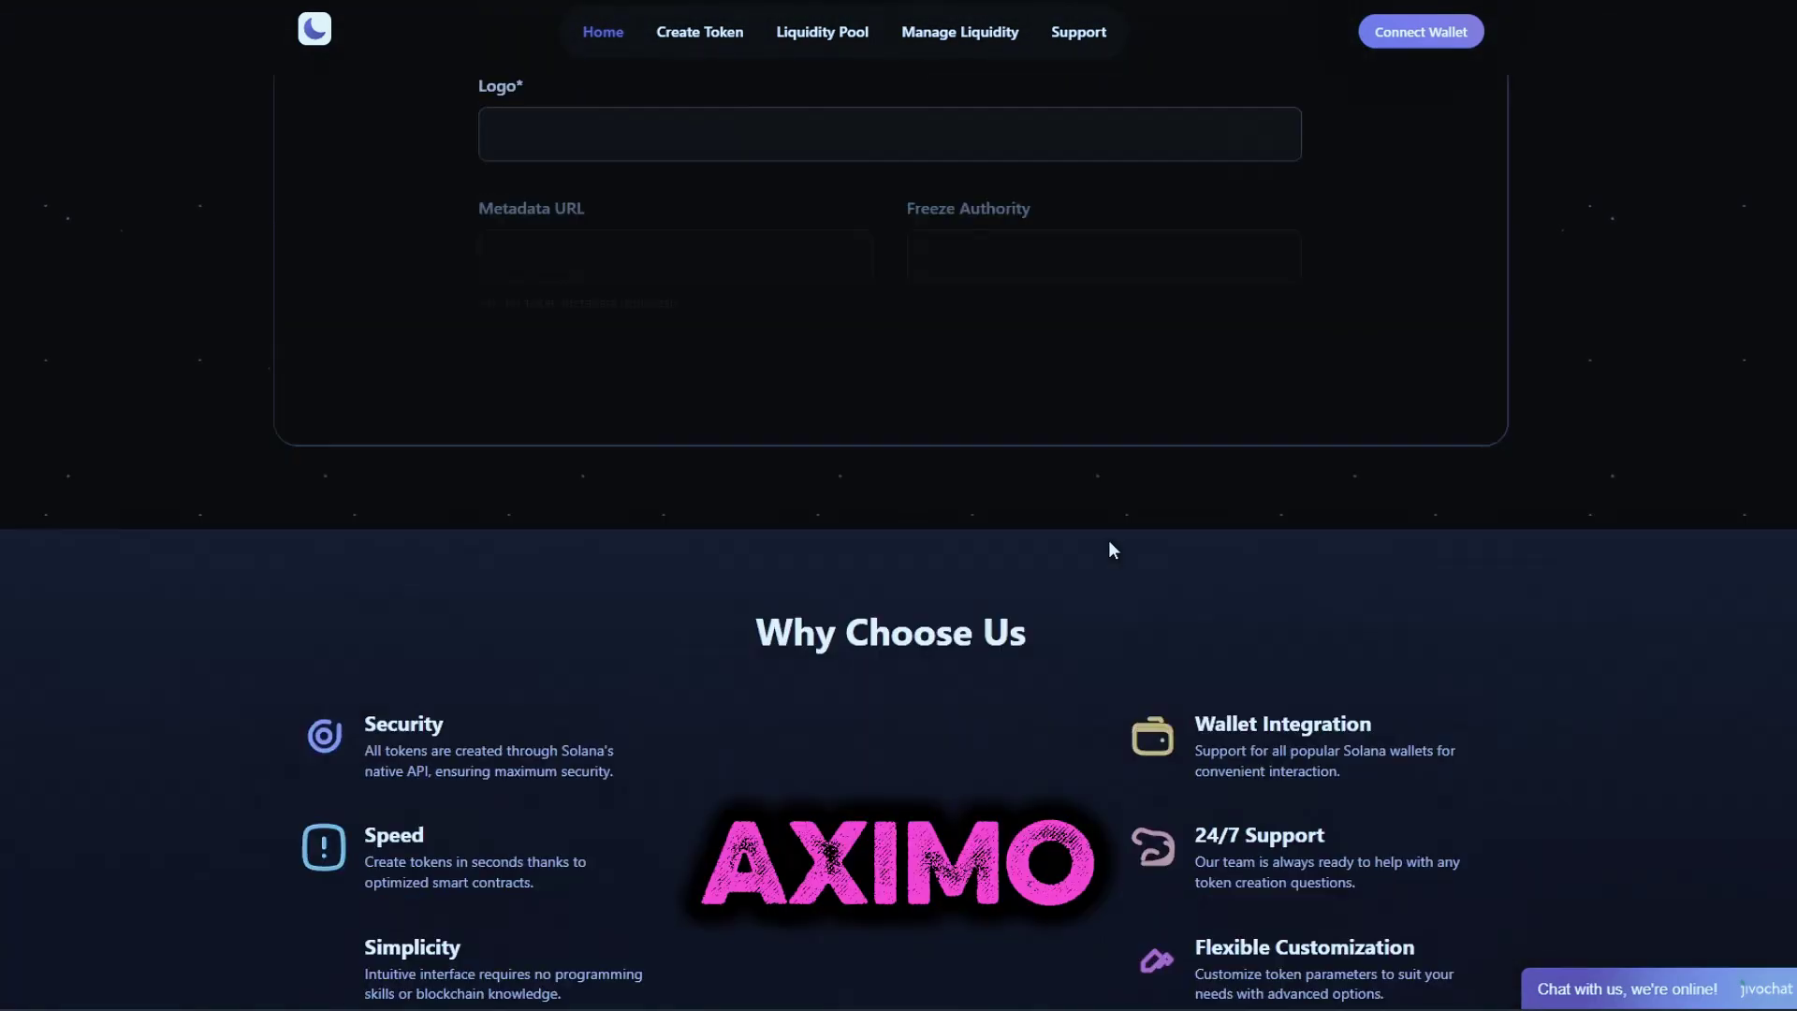
scroll(1109, 543, "down", 4)
scroll(1108, 541, "down", 10)
scroll(1108, 541, "up", 12)
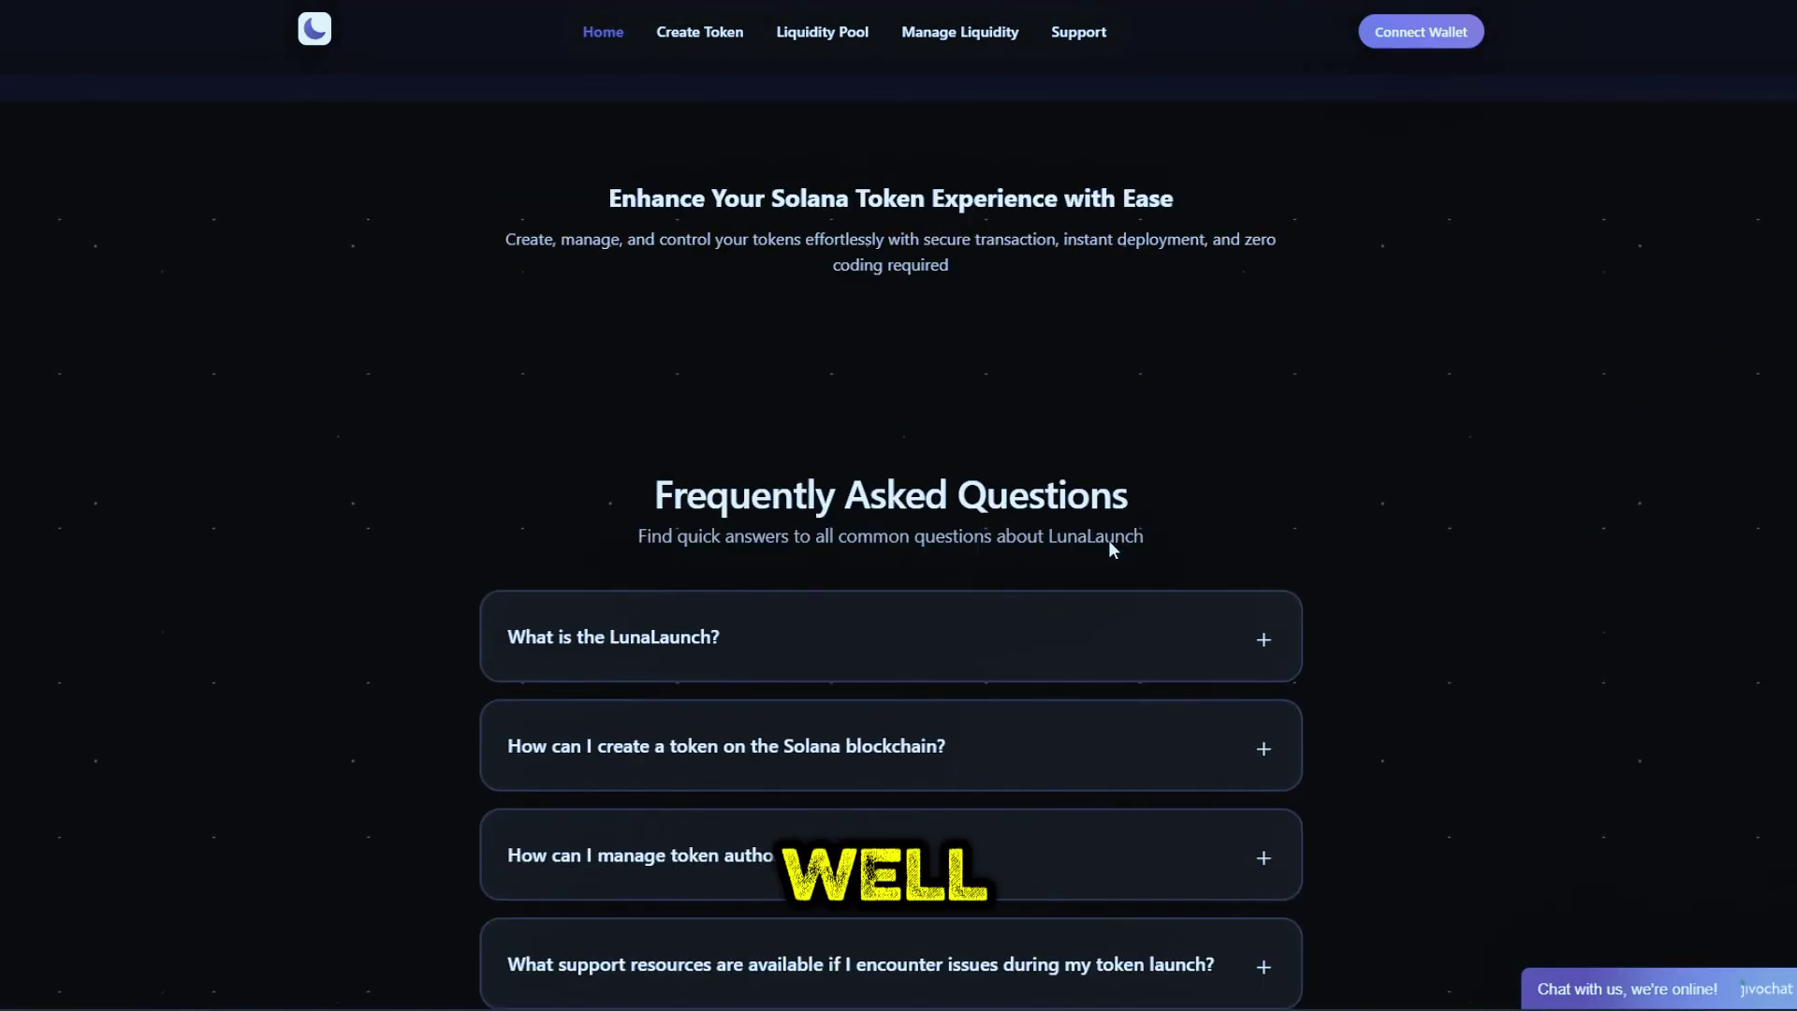
scroll(1109, 541, "up", 12)
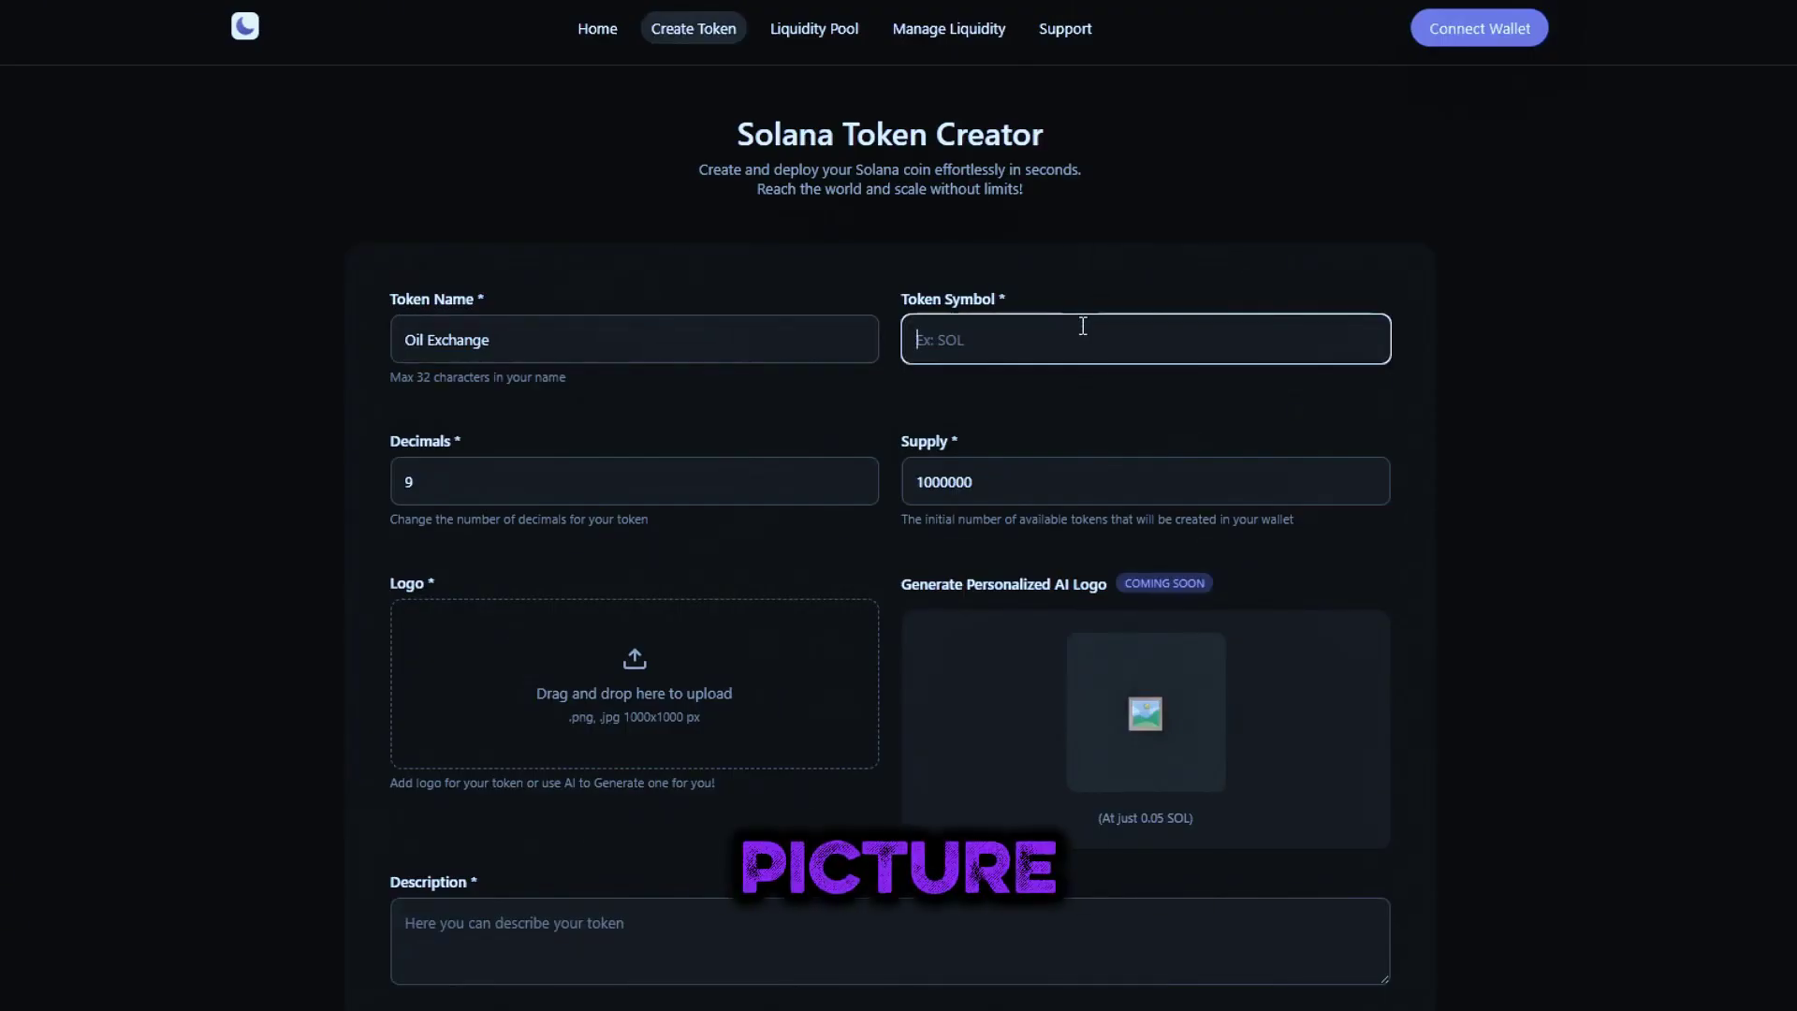
type("OILX")
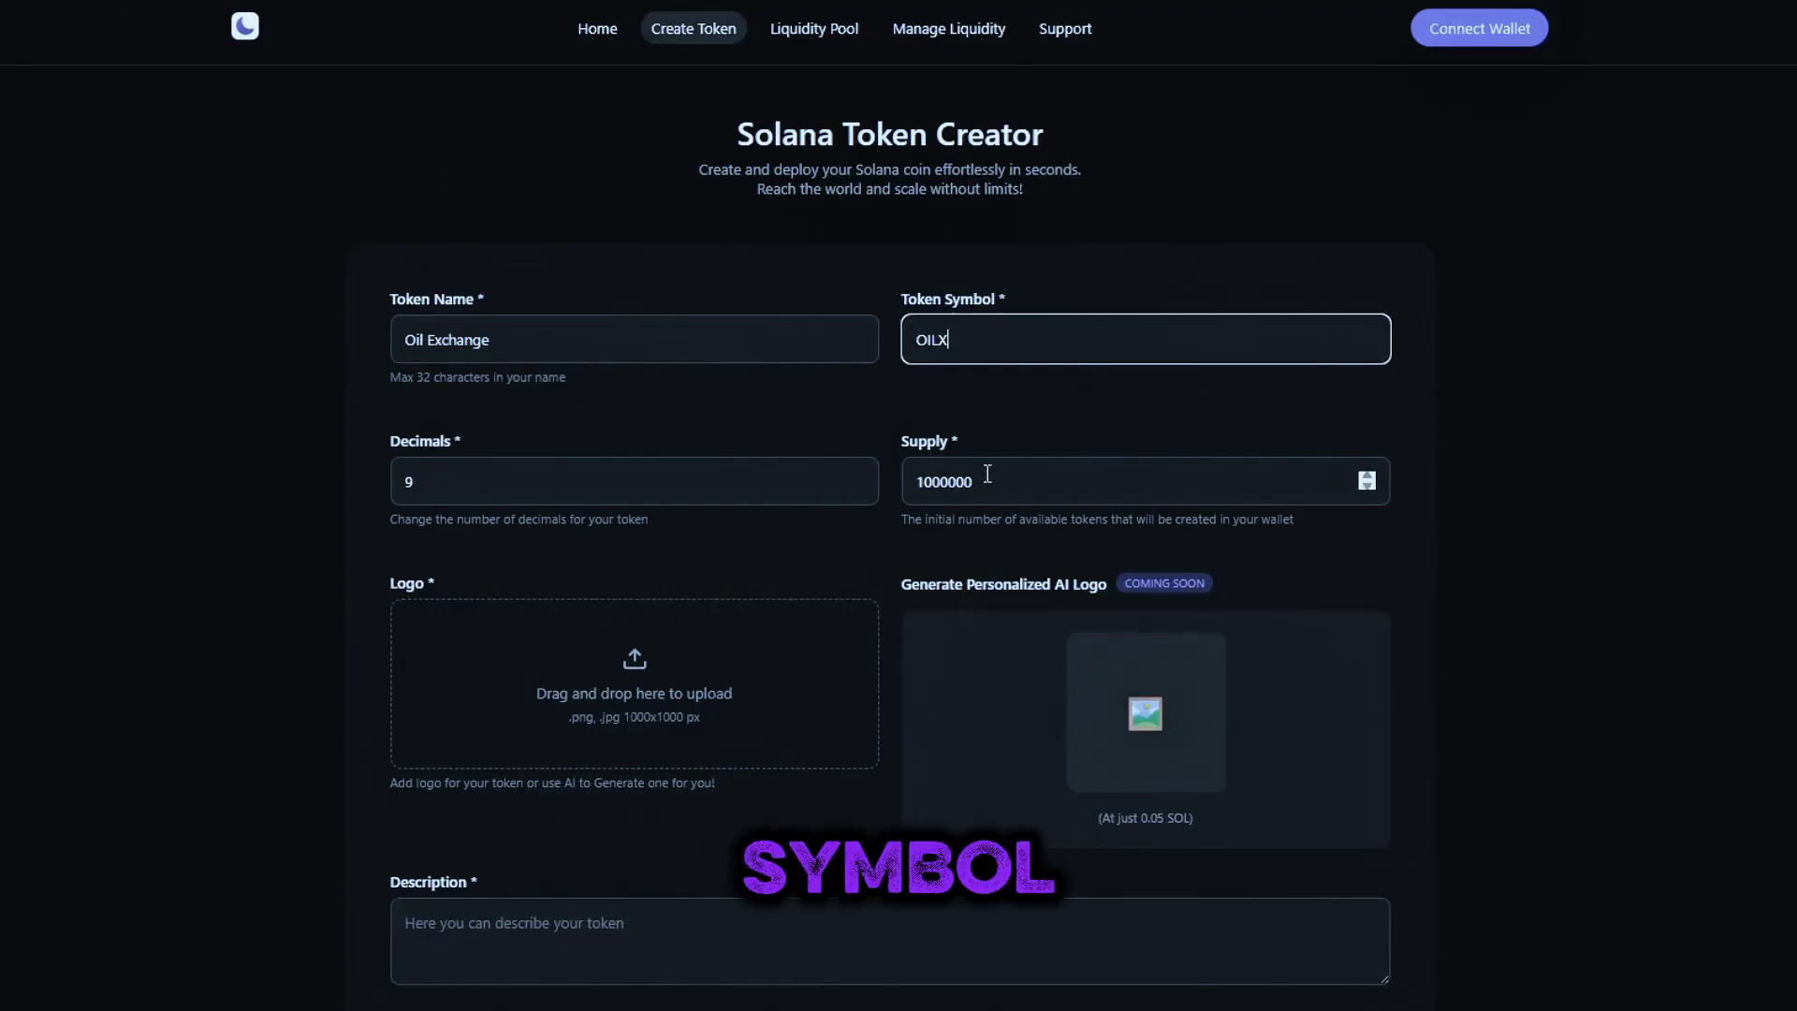
double_click(967, 481)
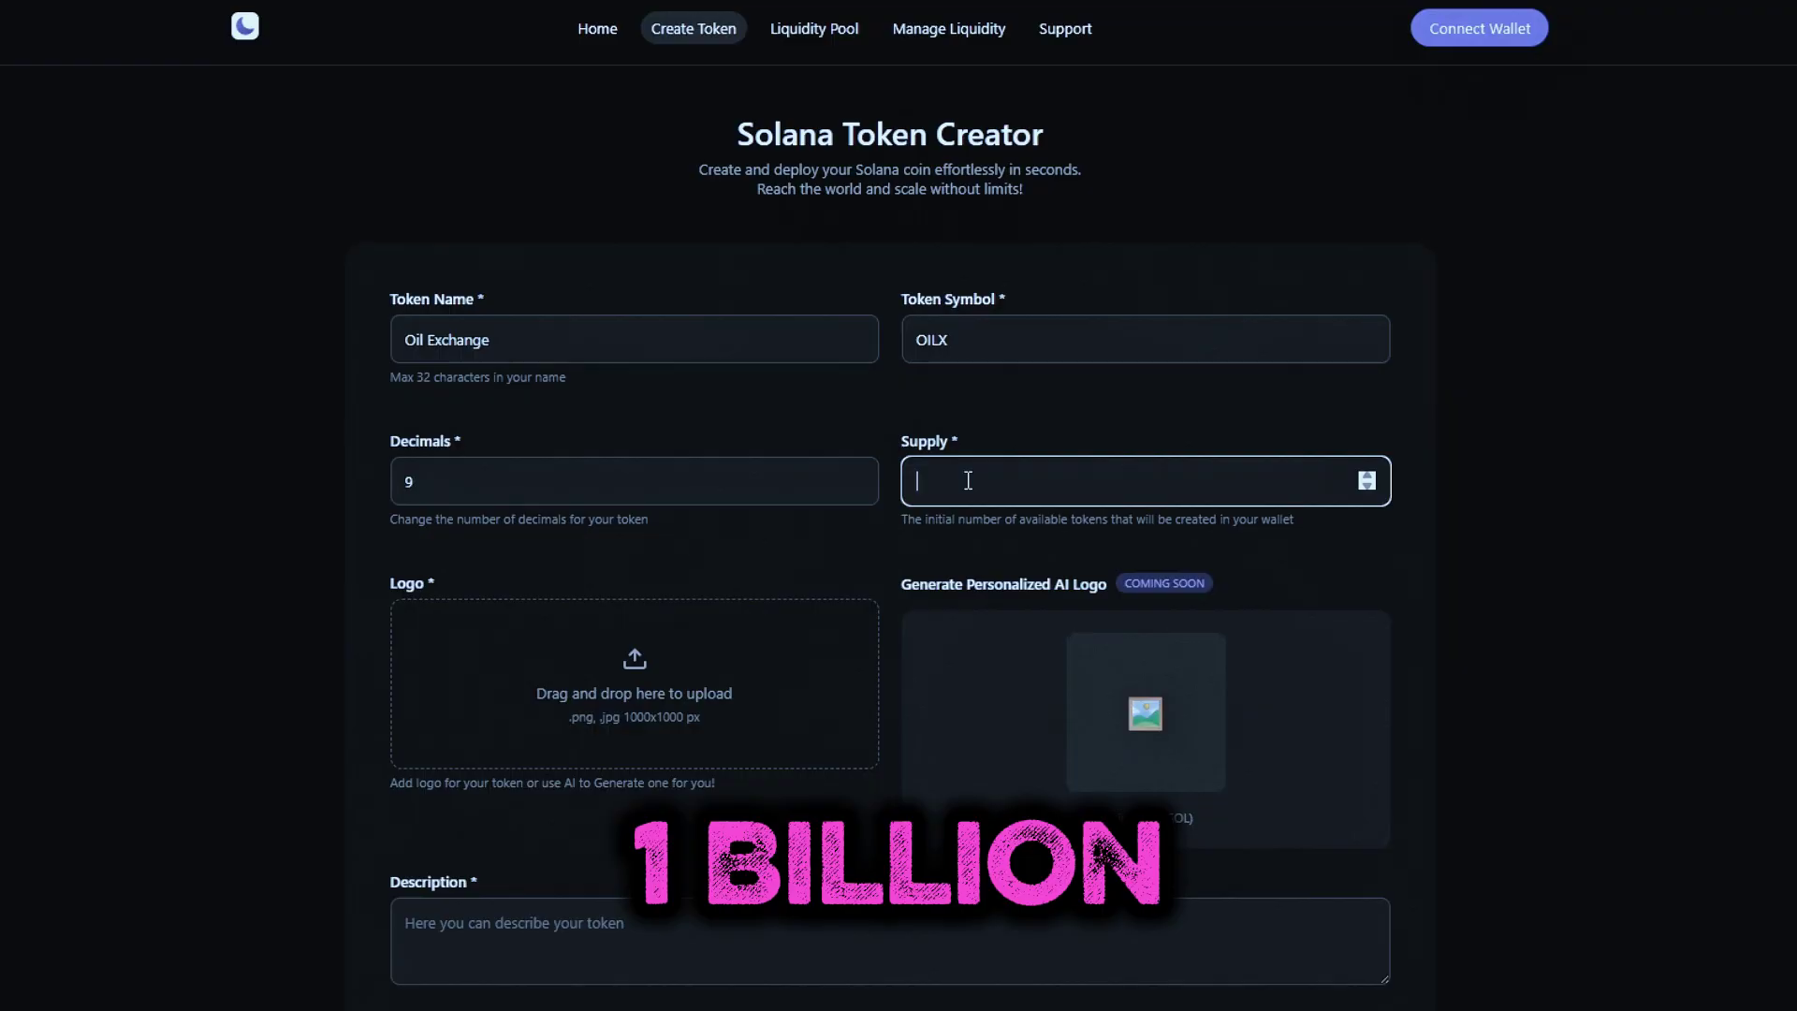
type("1000000000")
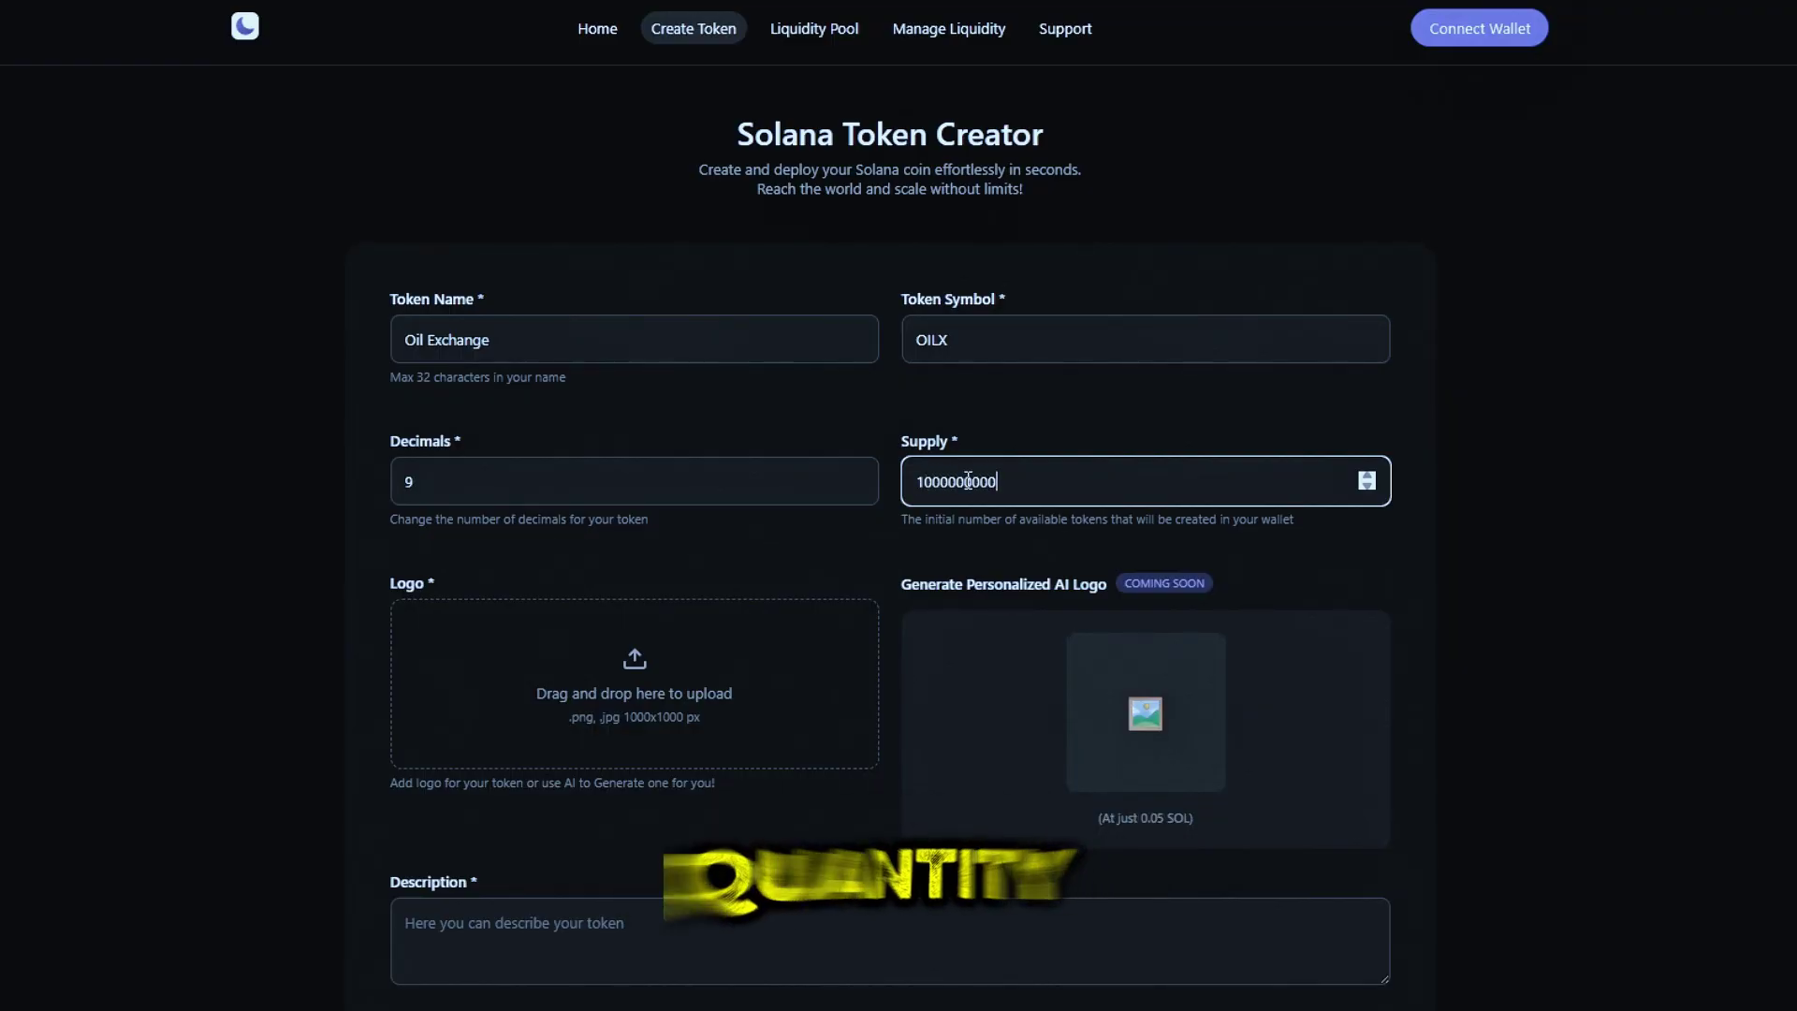
left_click(604, 496)
Add the description 'OIL OFFICIAL TOKEN' and switch on the Creator's Info section
scroll(534, 578, "down", 4)
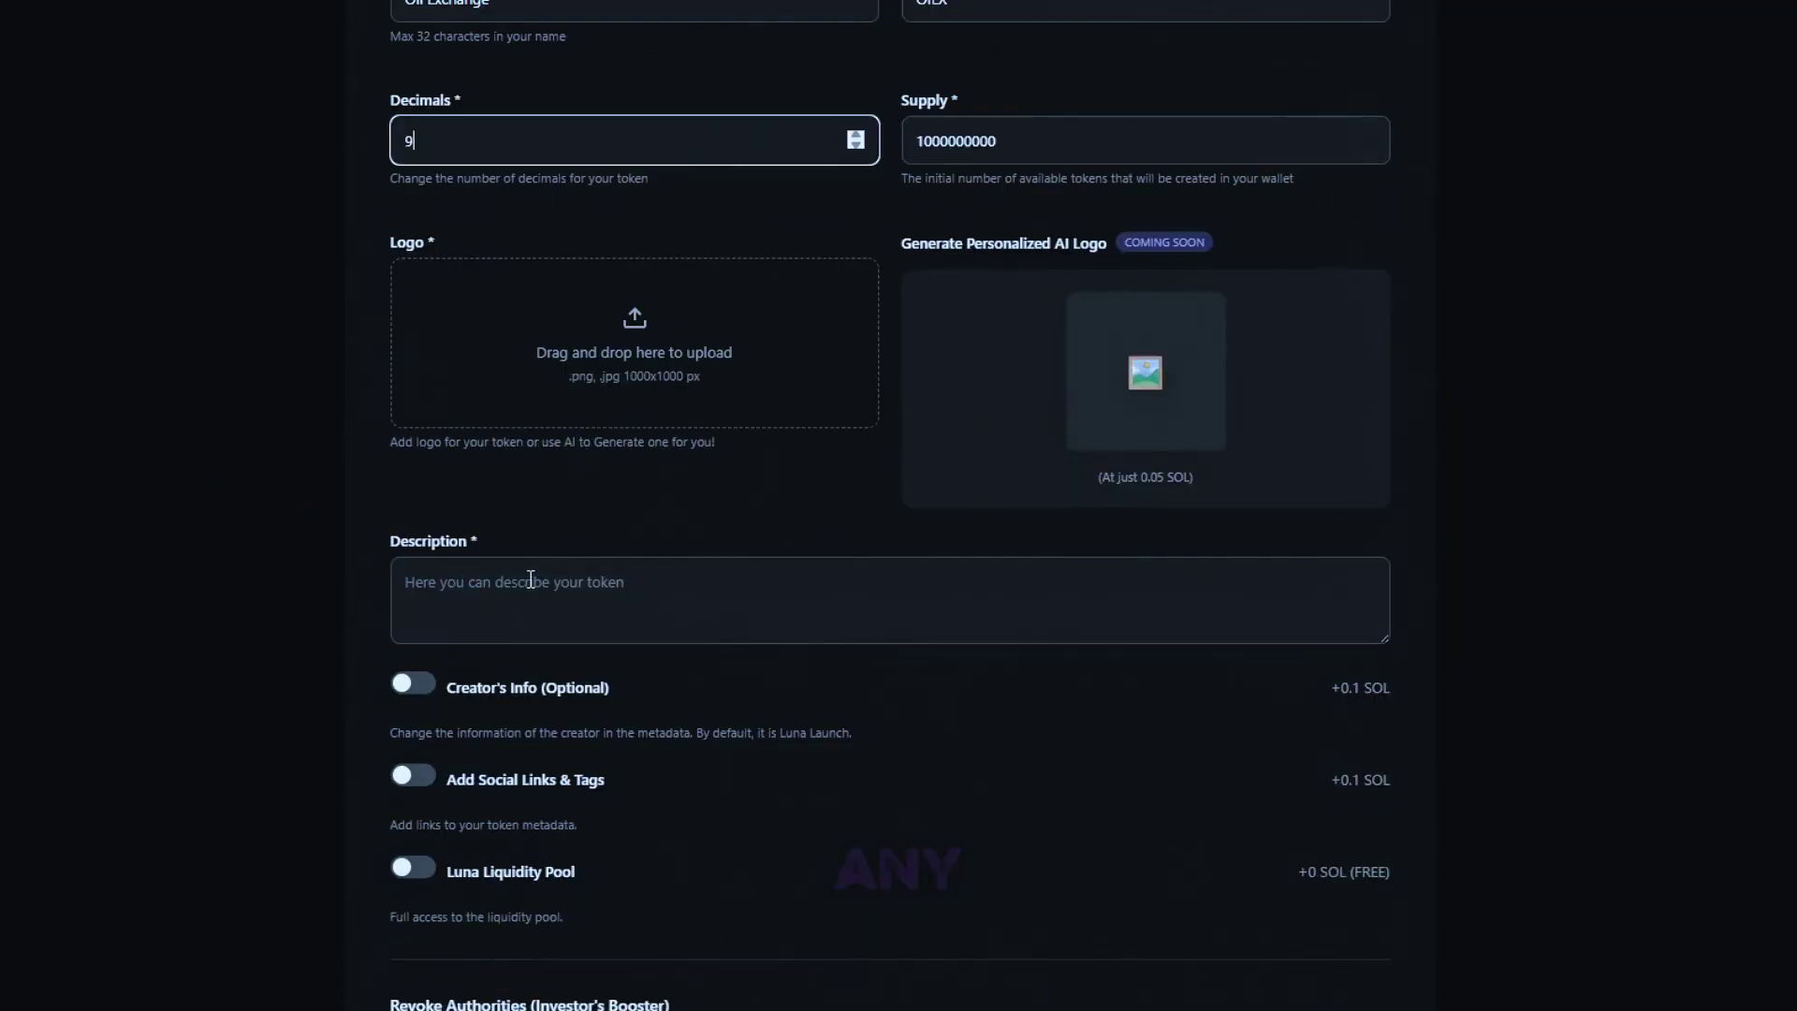
left_click(535, 579)
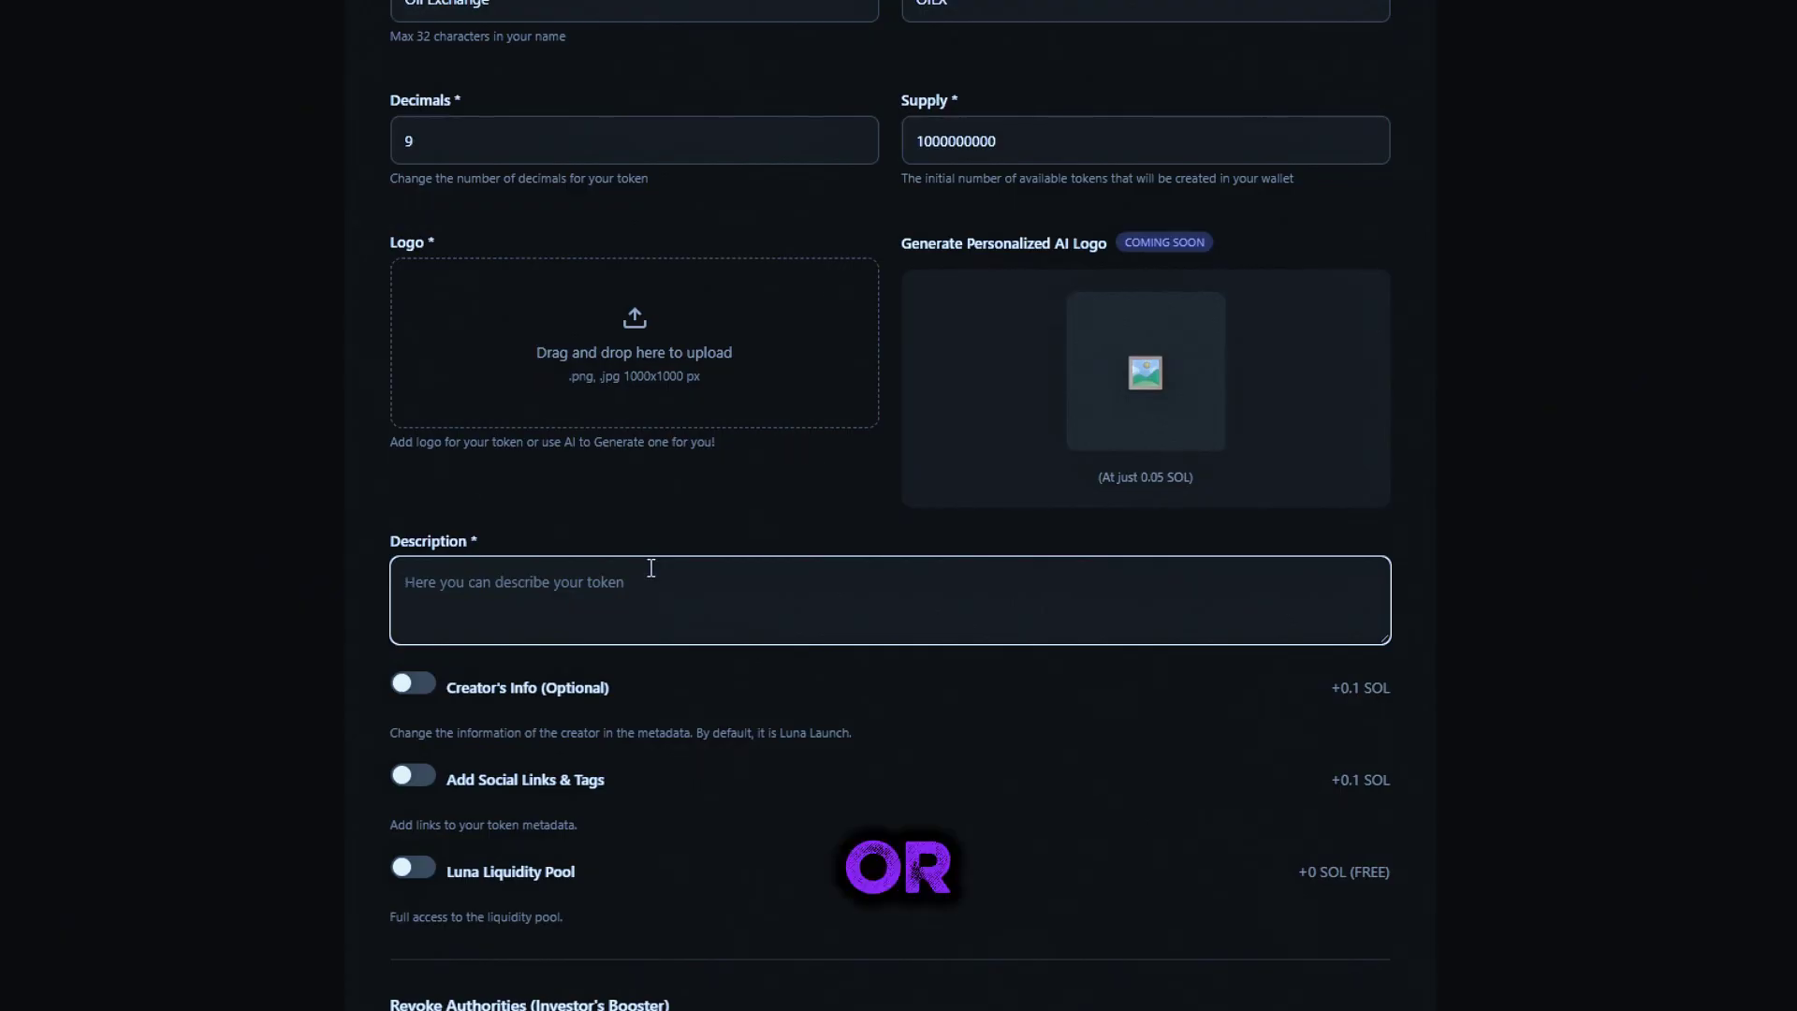
type("щш")
type("OIL O")
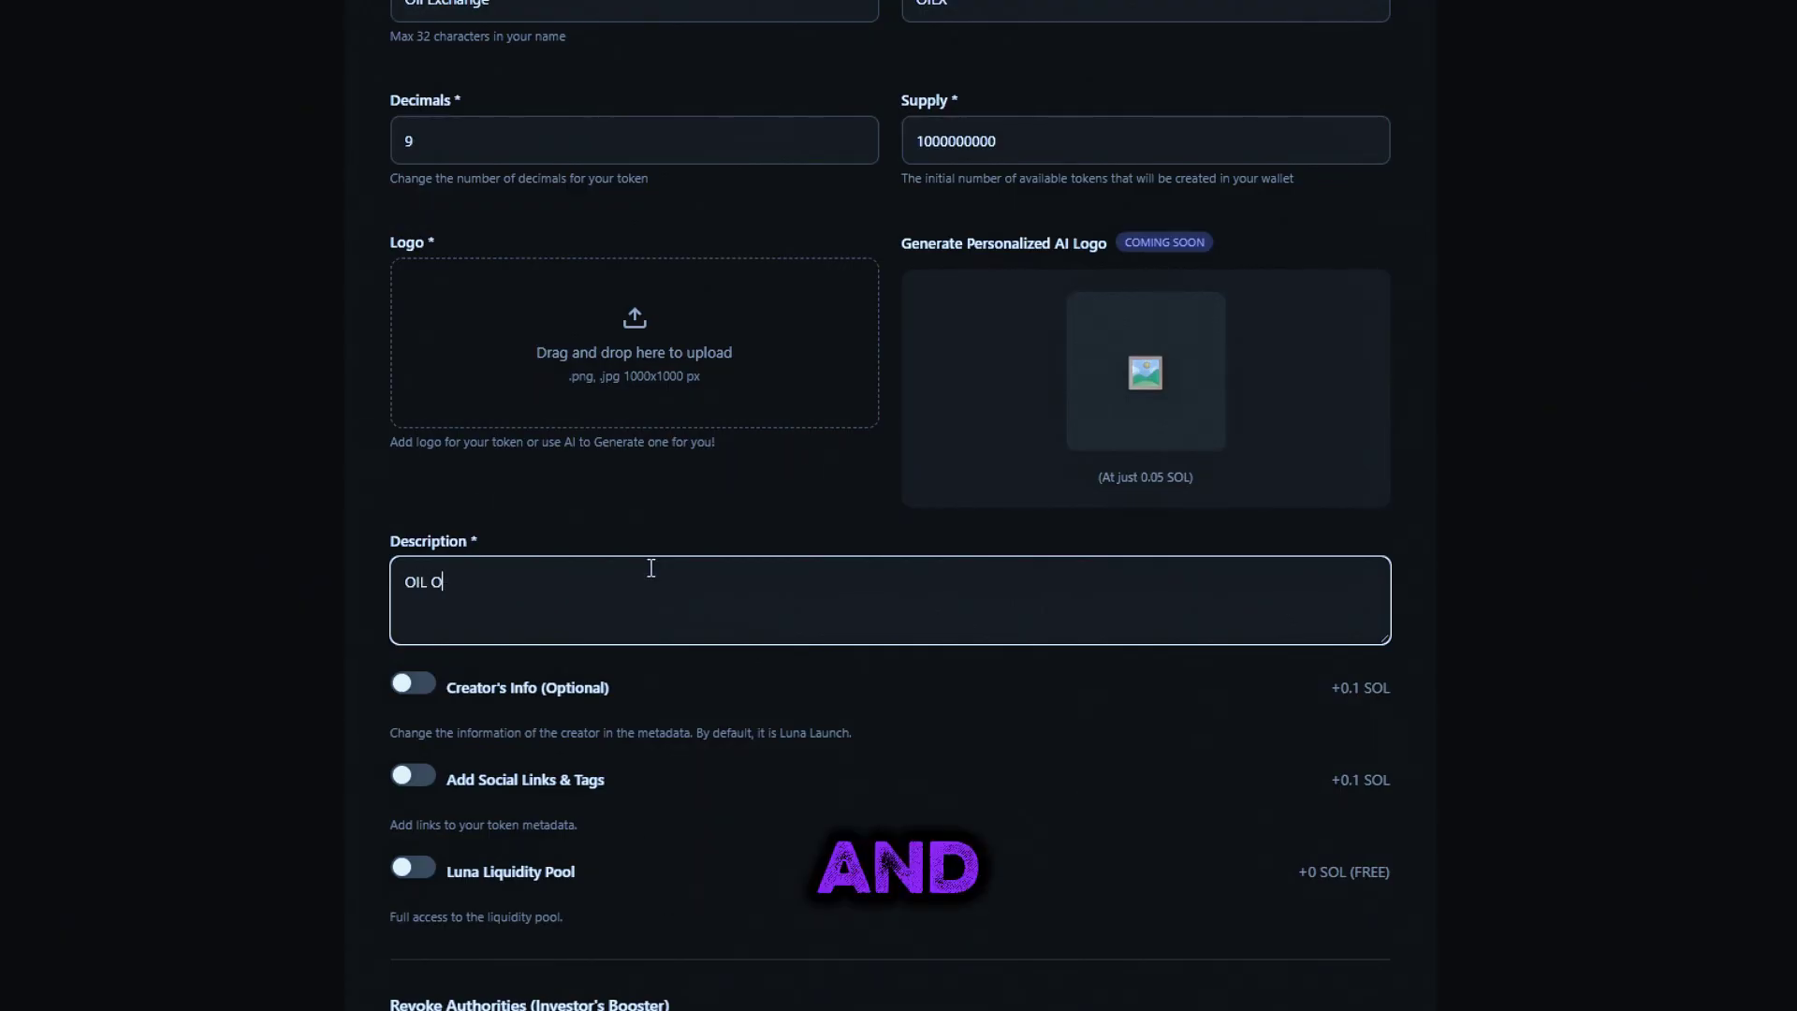
type("FICC")
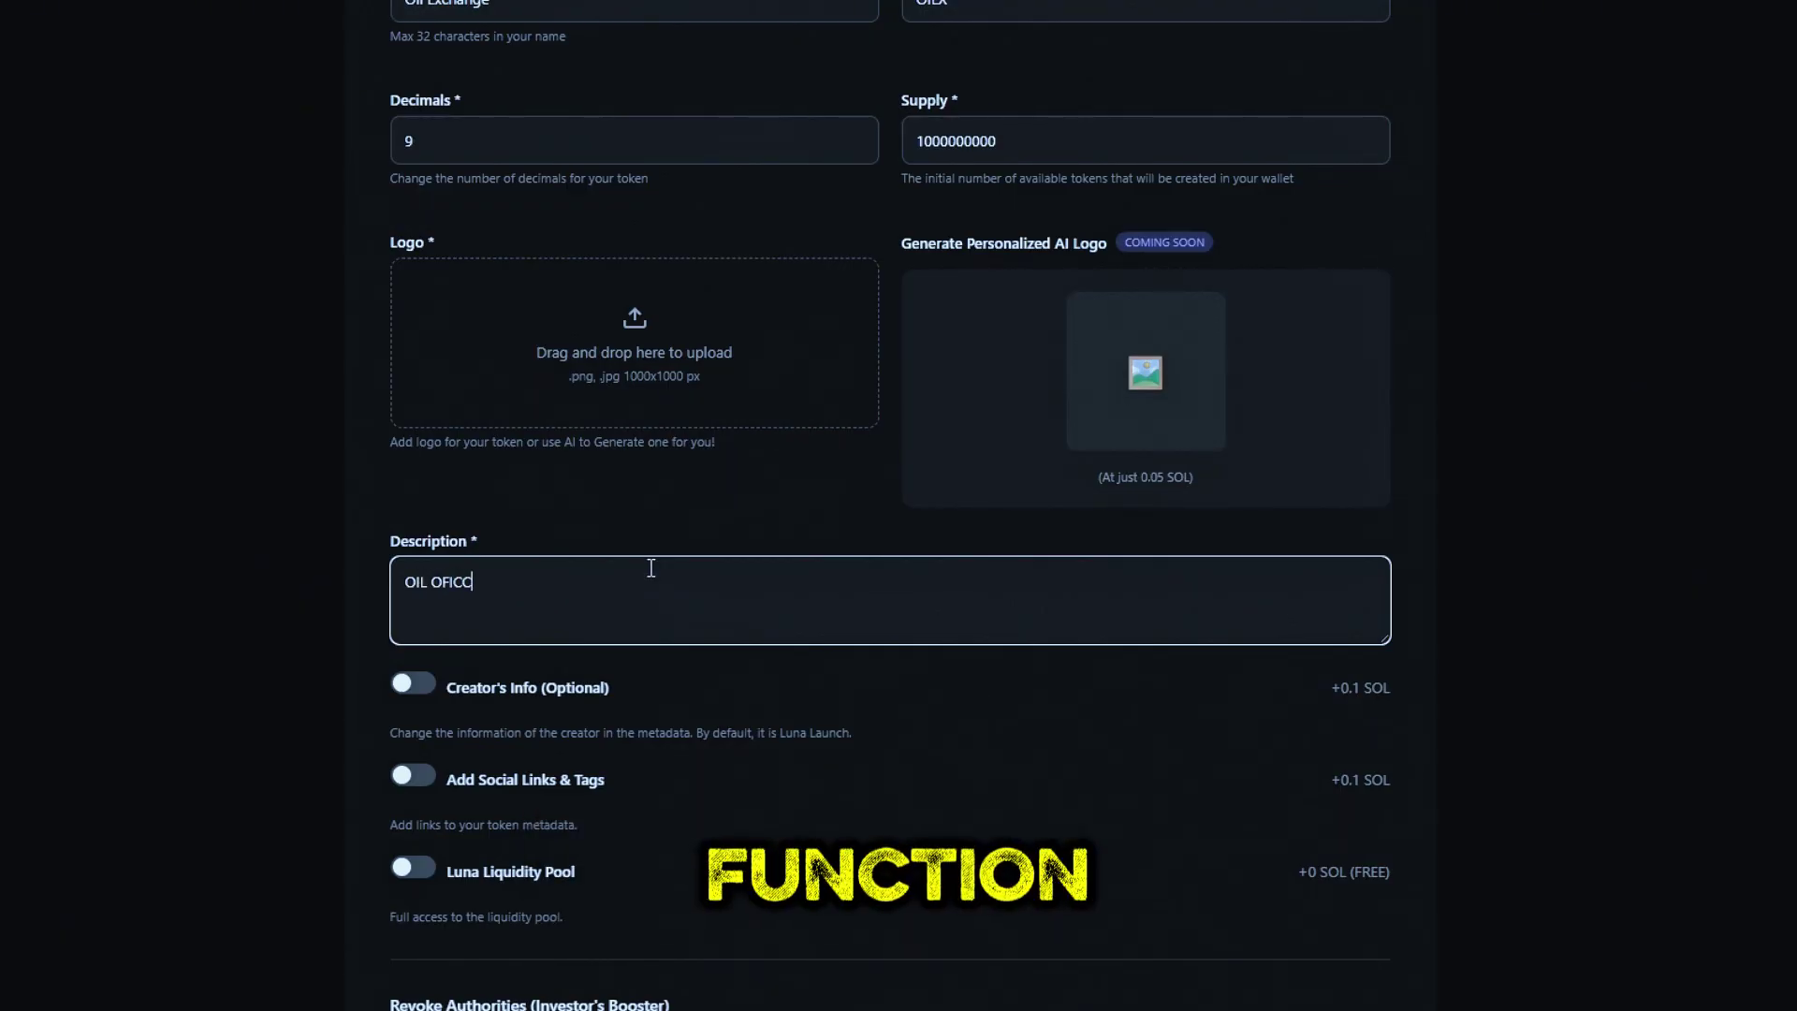
type("FFICIAL TOKEN")
scroll(648, 706, "down", 1)
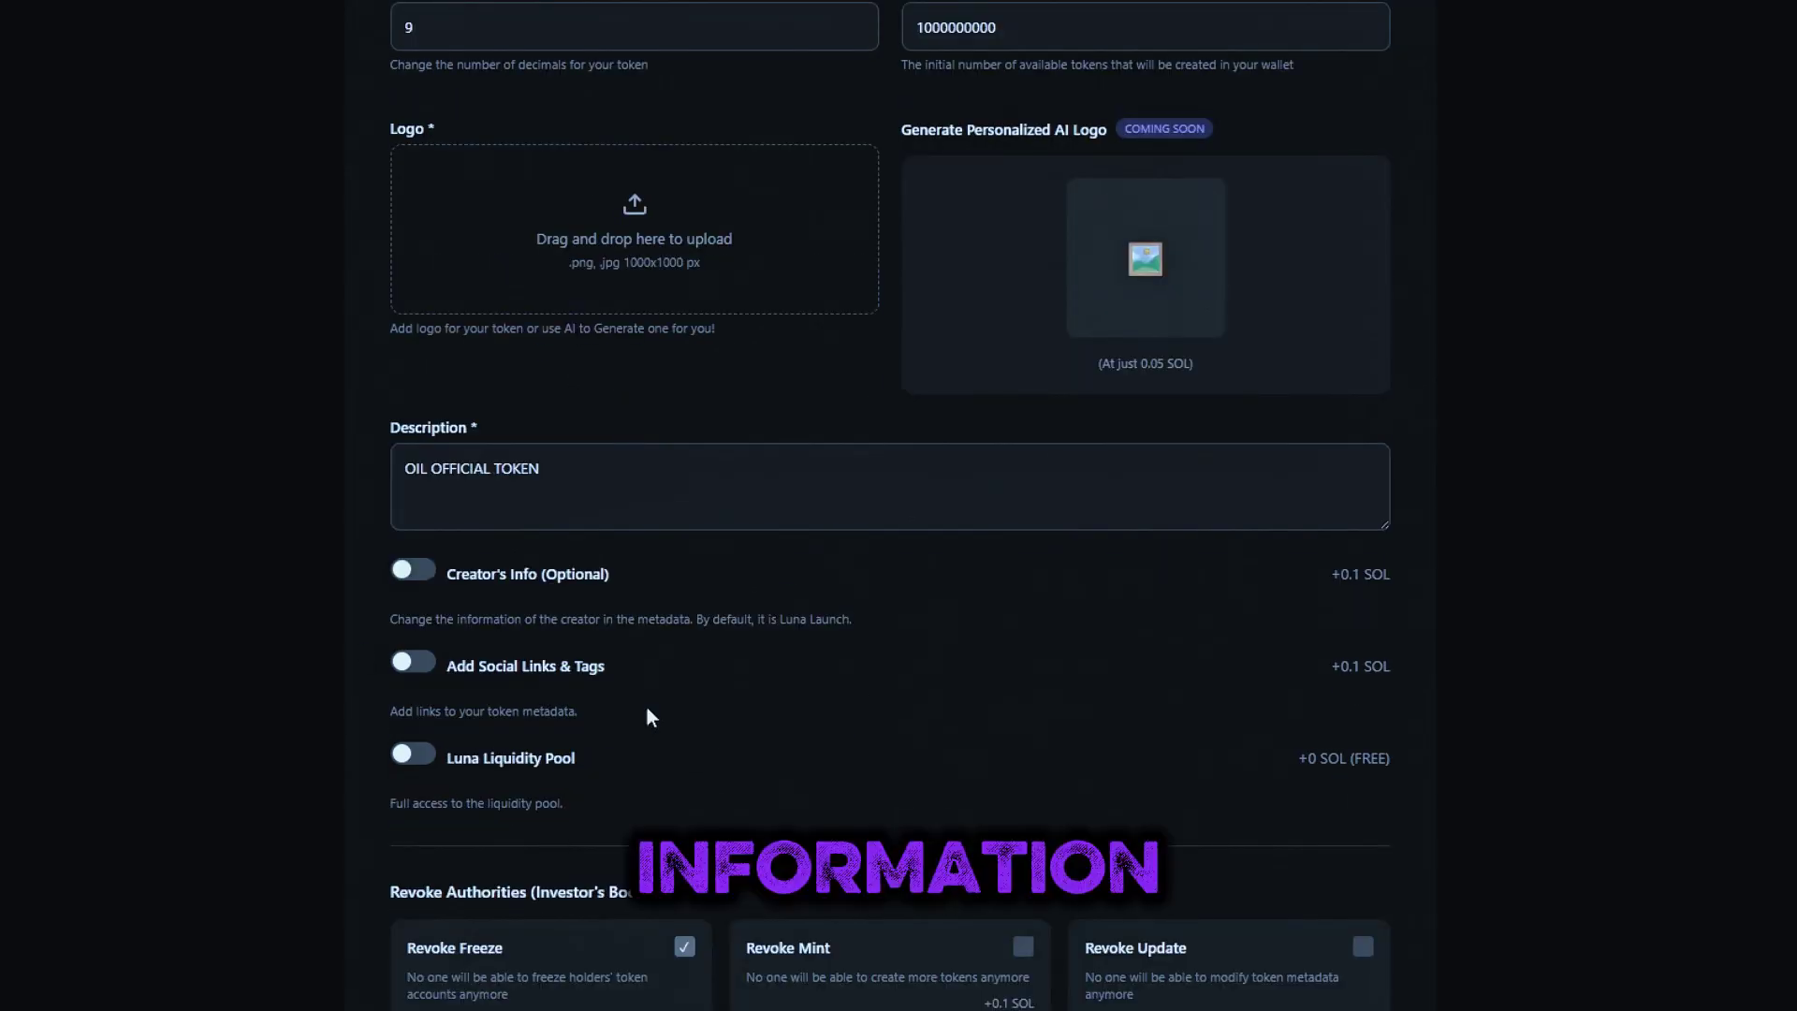
left_click(423, 573)
left_click(415, 575)
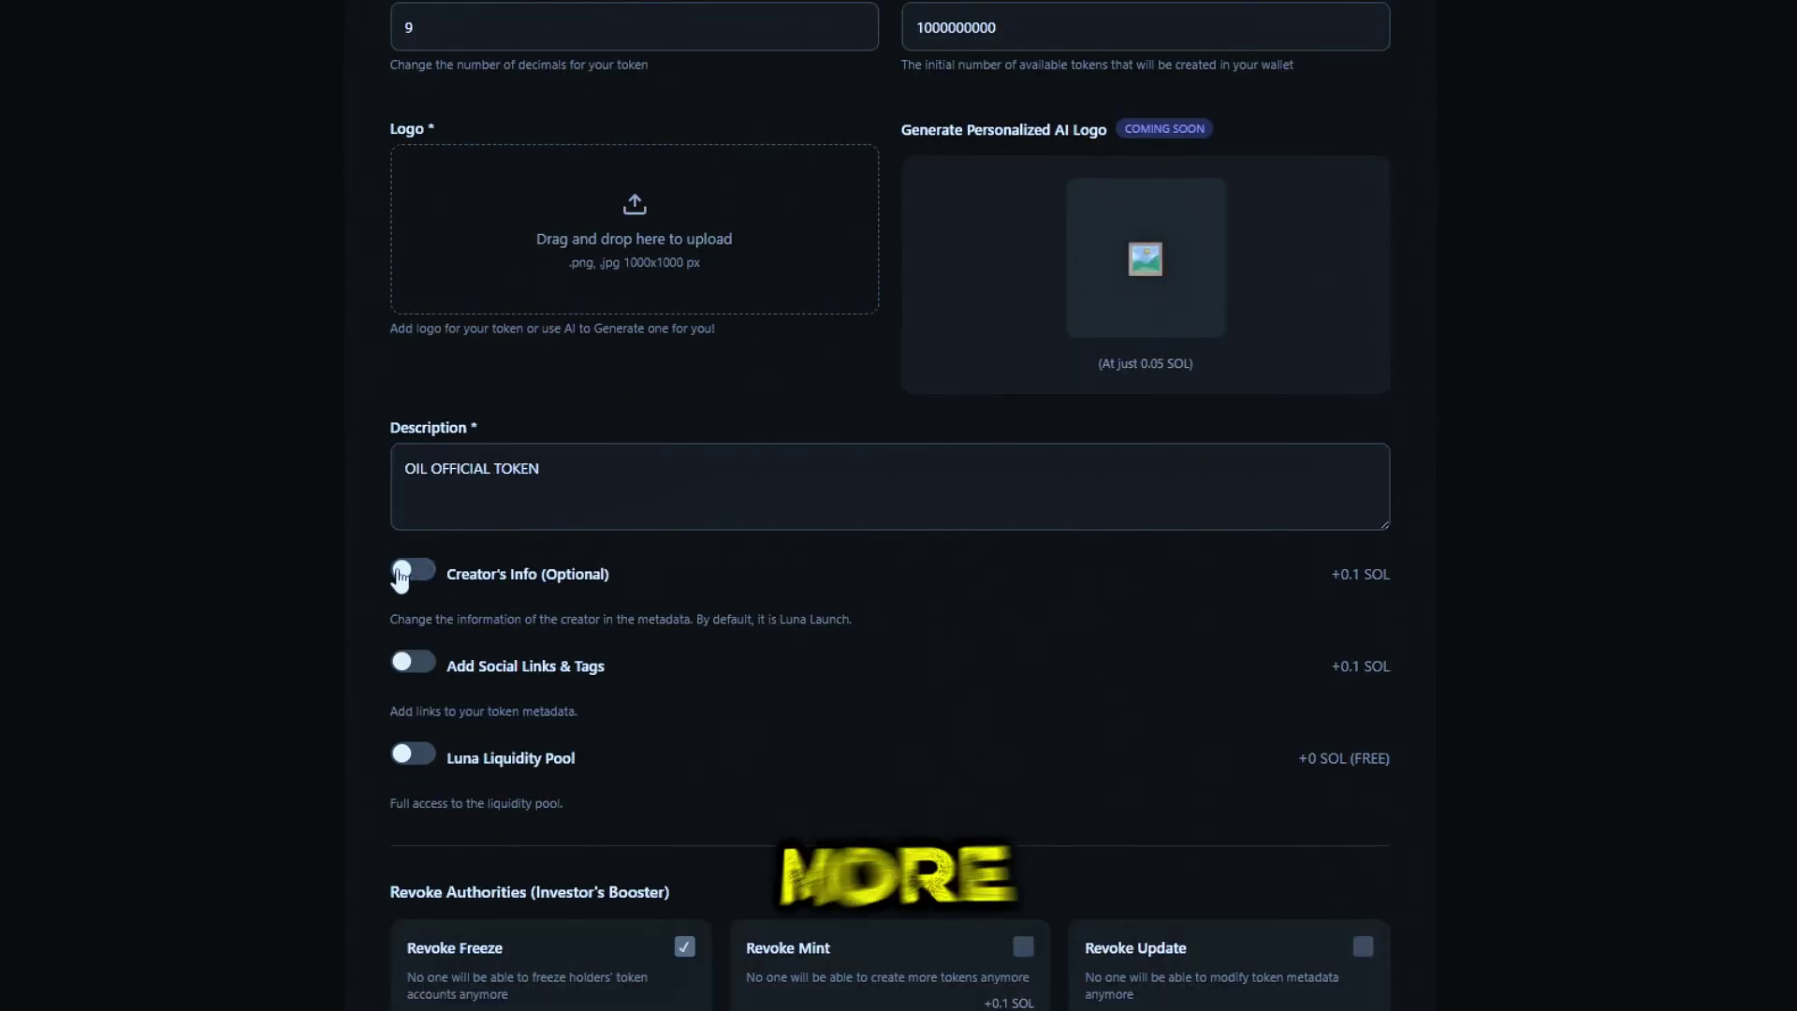
left_click(414, 575)
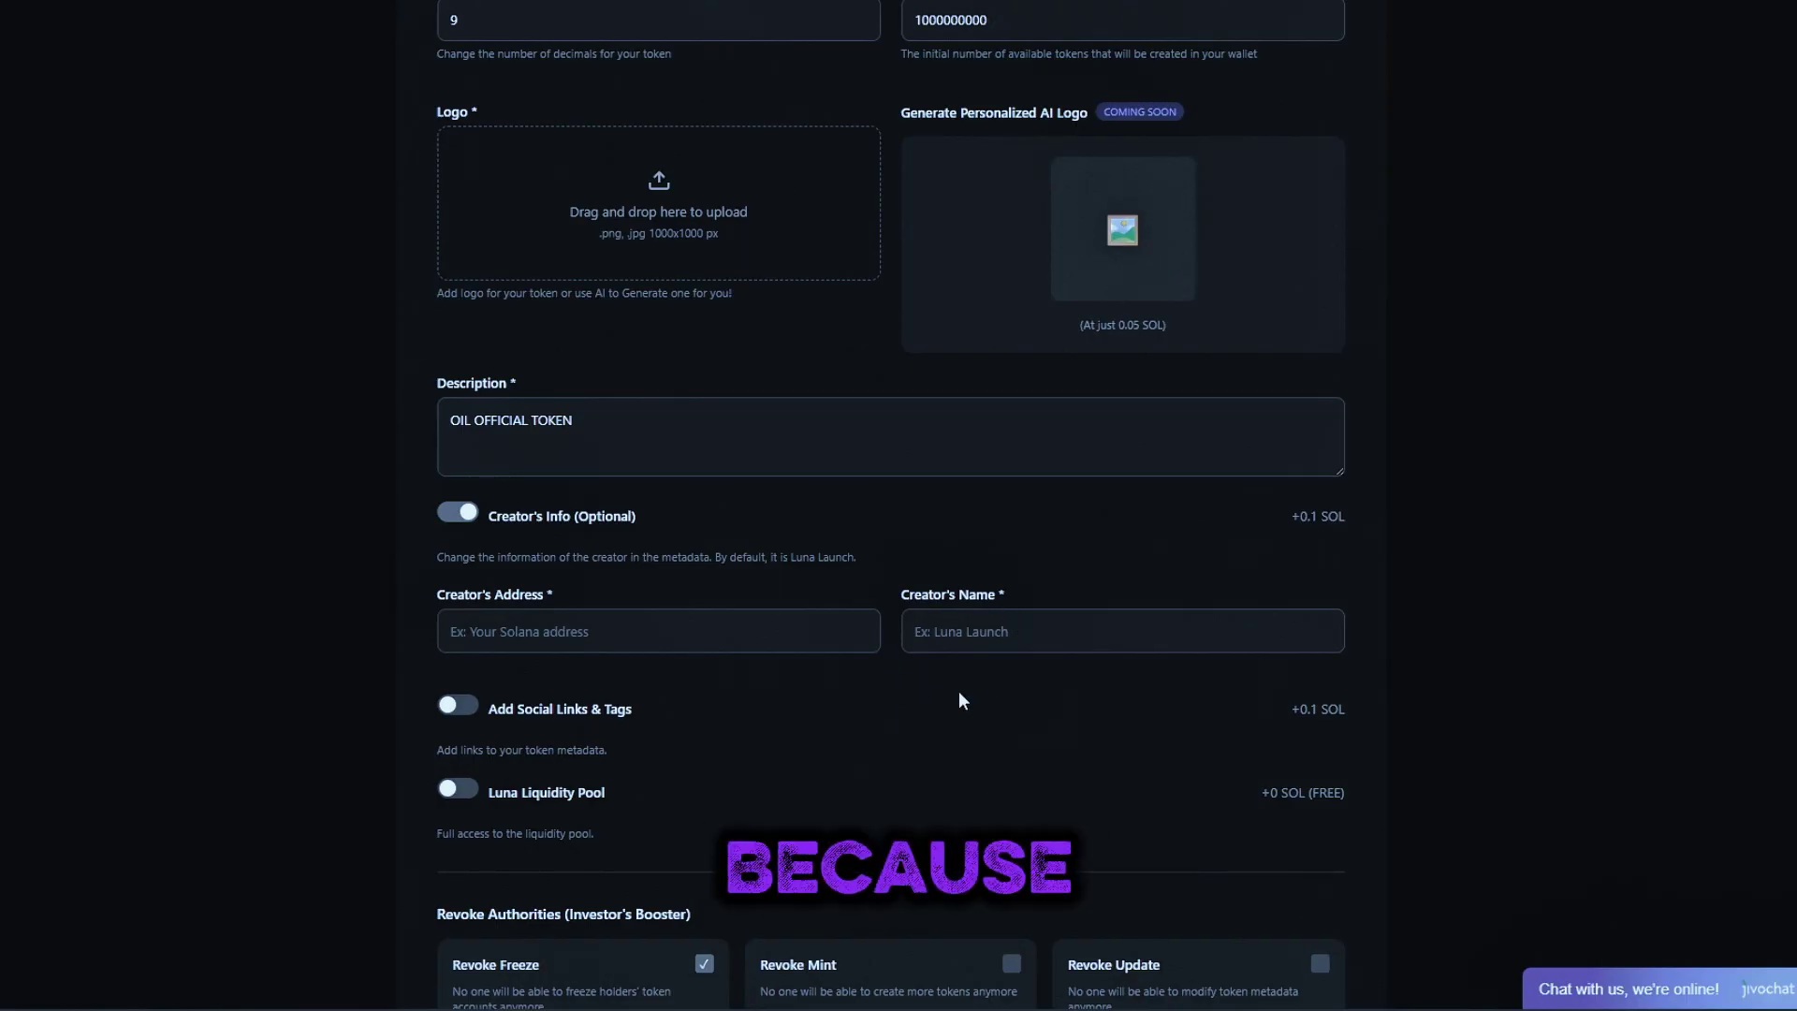
Paste the creator's wallet address into Creator's Address and enter a creator name
left_click(731, 639)
type("2LeuUJCZTMULnA8tXorDoyKXgxdNorqVWRHVcPeqJrqk")
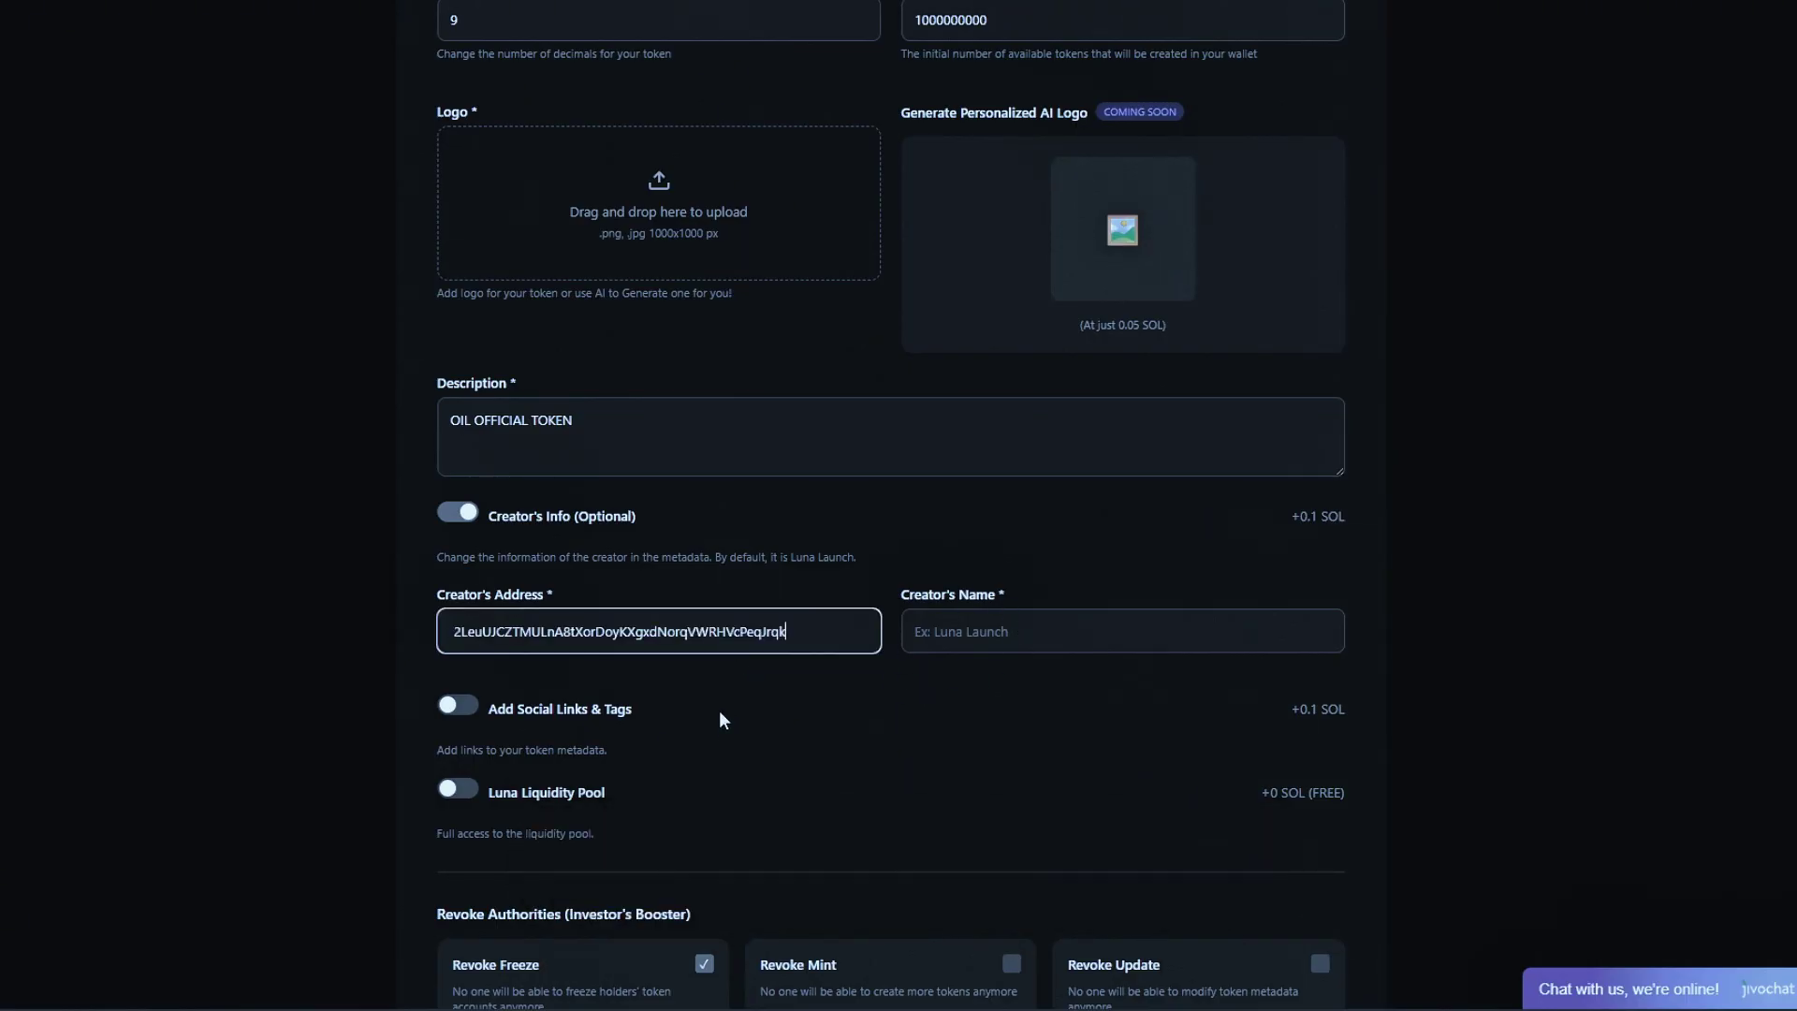
left_click_drag(806, 632, 498, 646)
left_click(1003, 642)
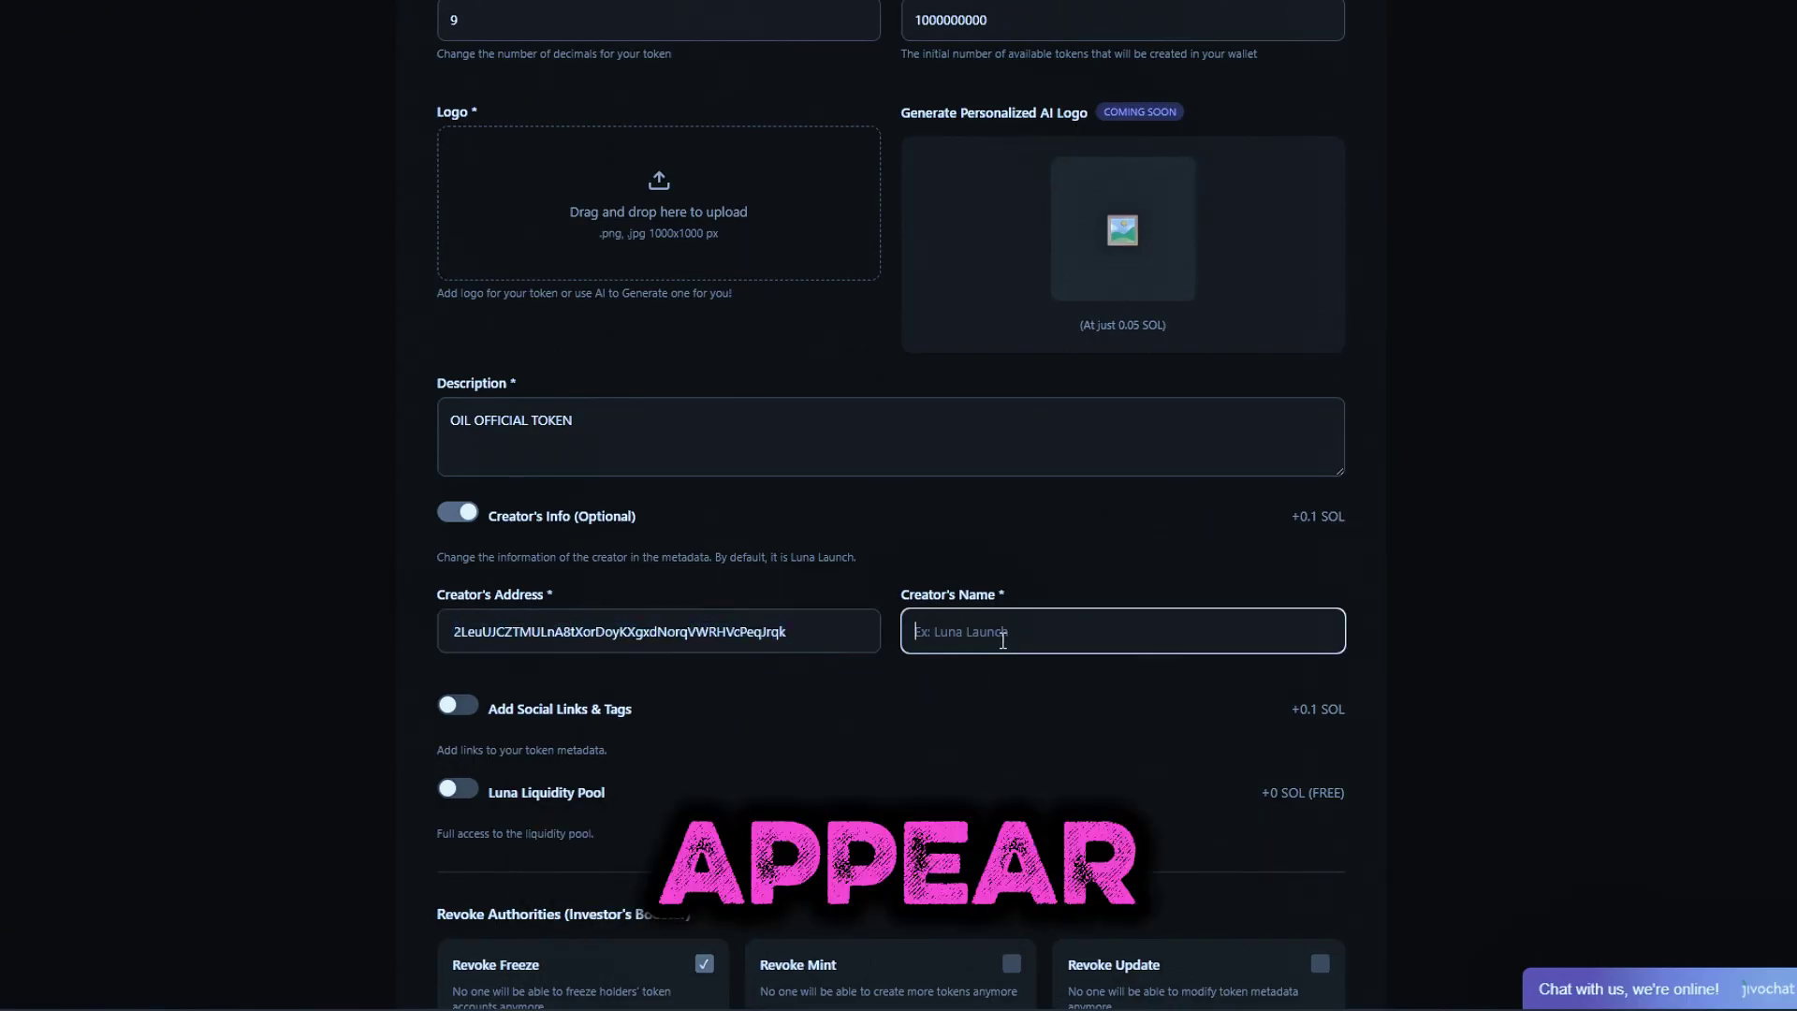
type("123")
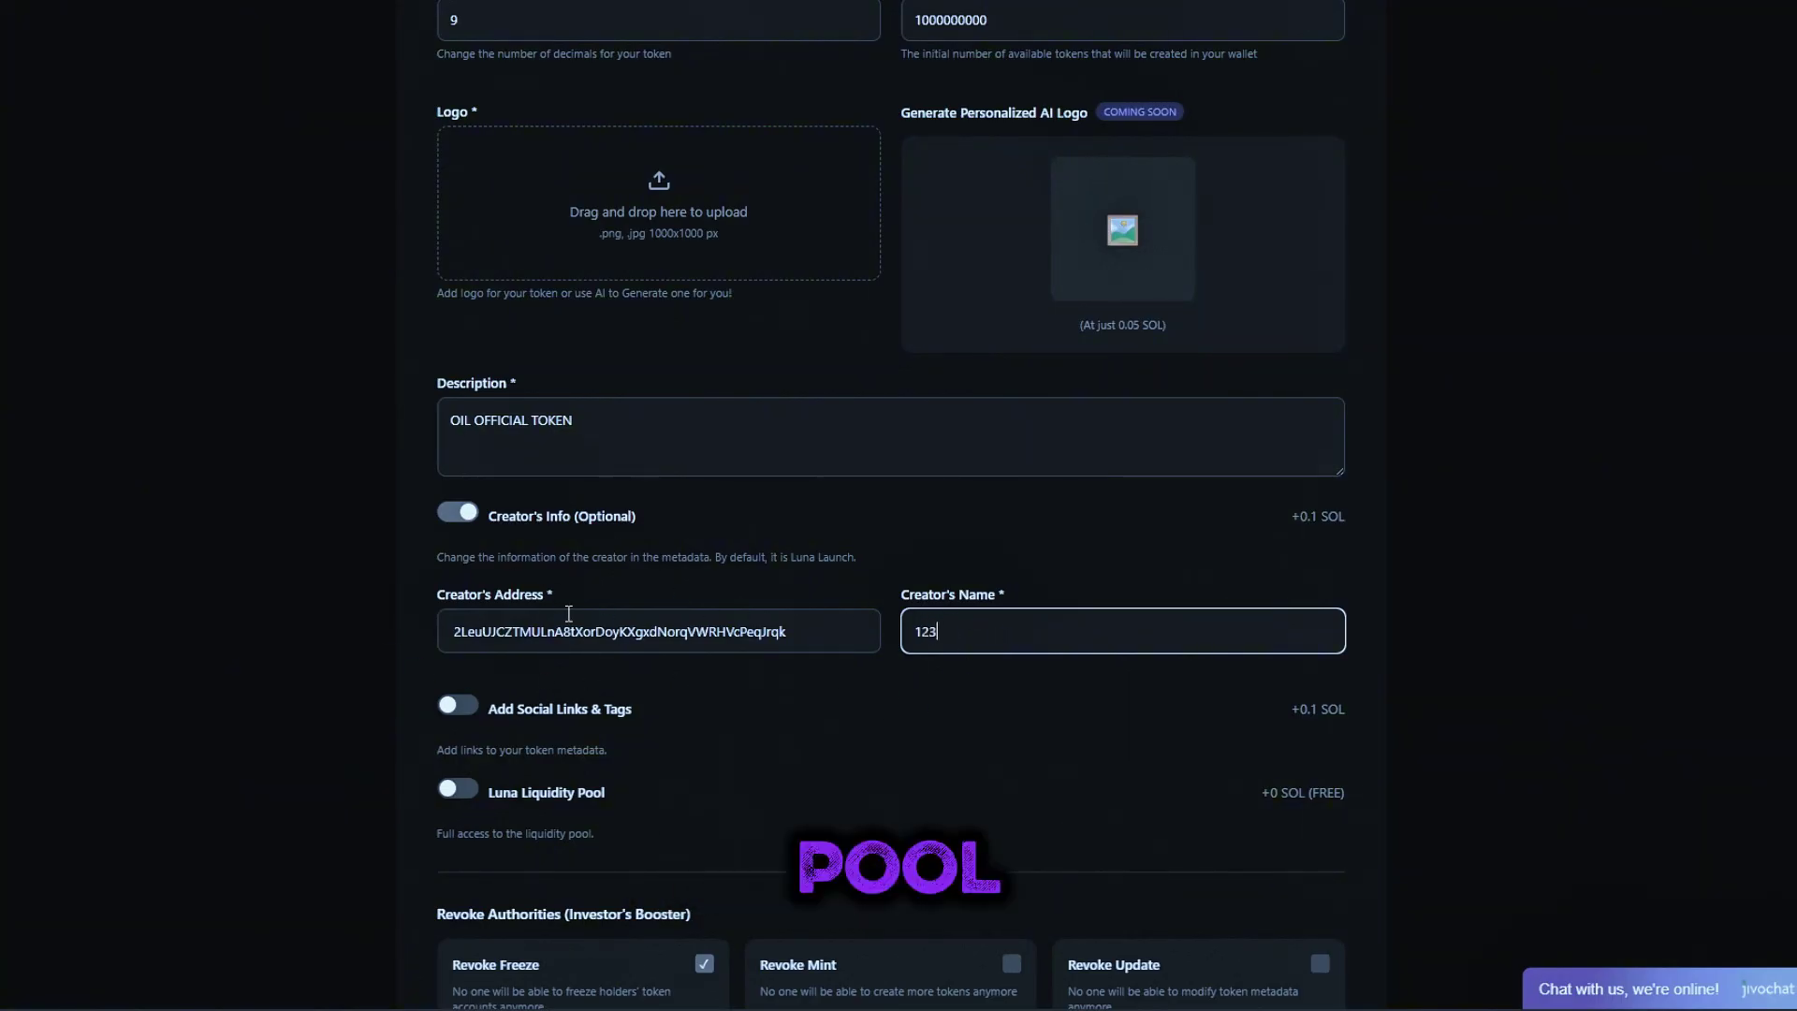
Switch on the Luna Liquidity Pool toggle
scroll(569, 614, "down", 1)
left_click_drag(452, 529, 946, 529)
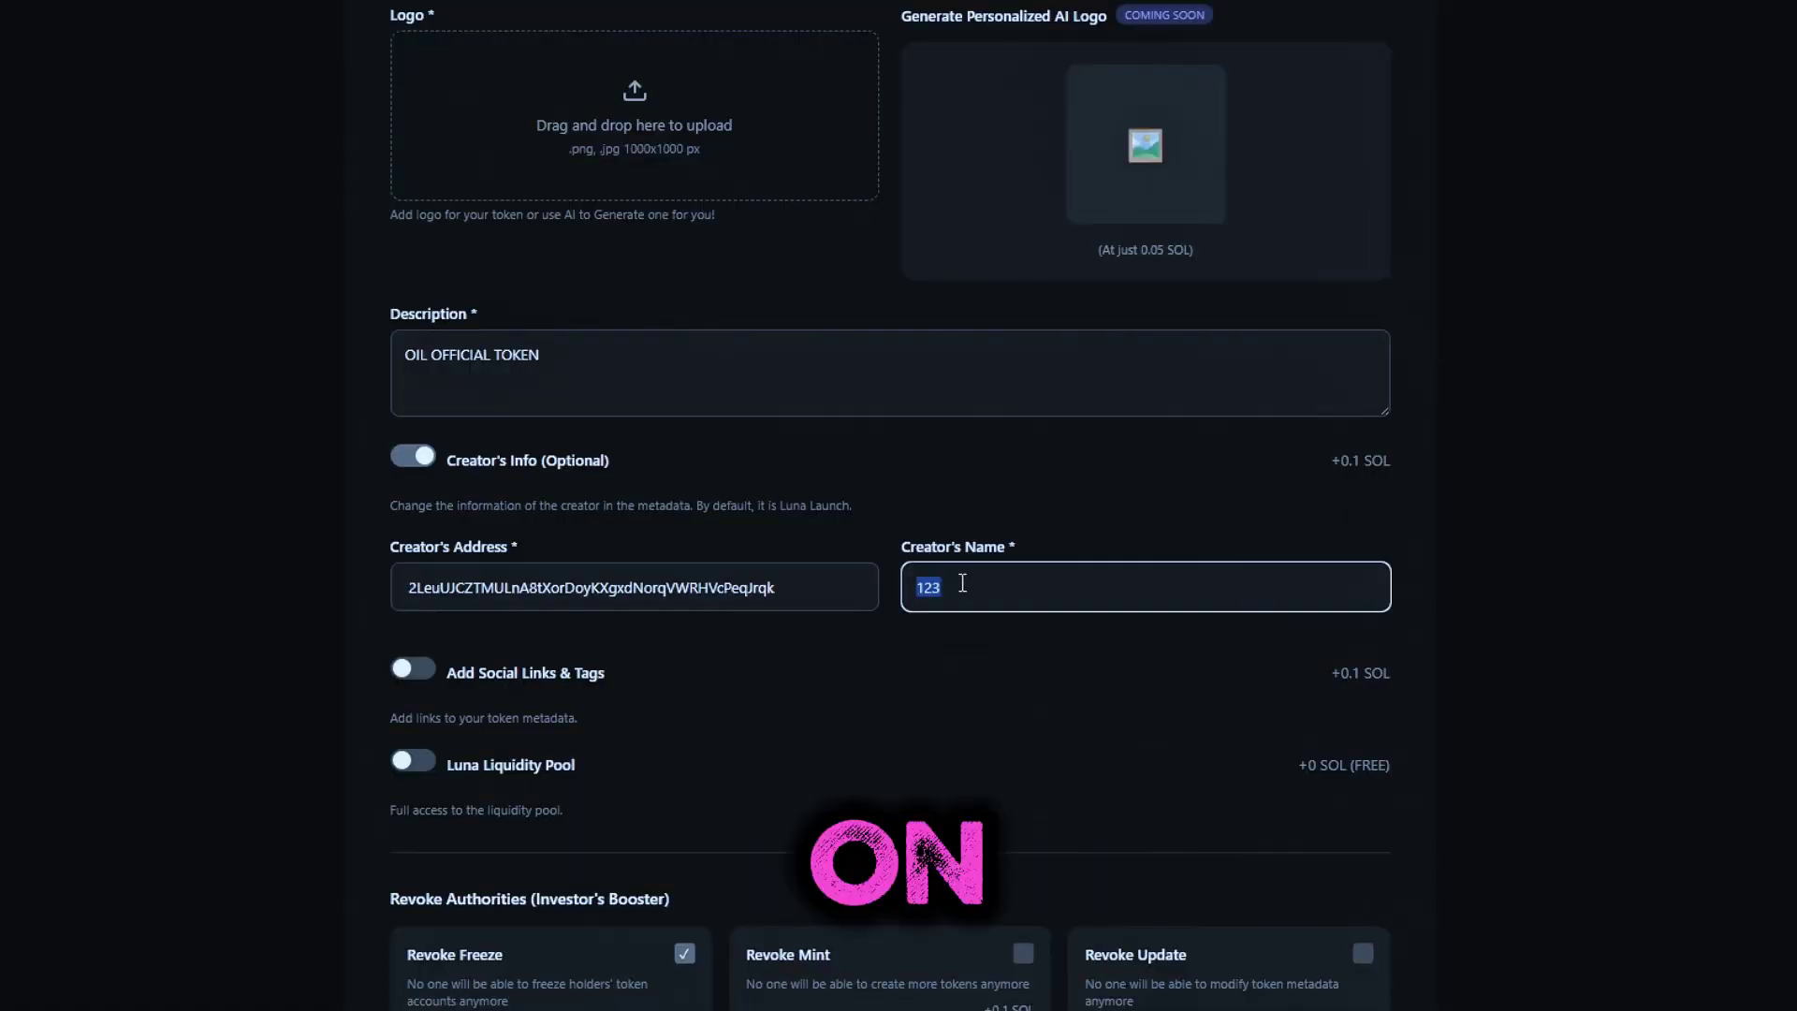
left_click(869, 660)
scroll(982, 664, "down", 2)
left_click(426, 540)
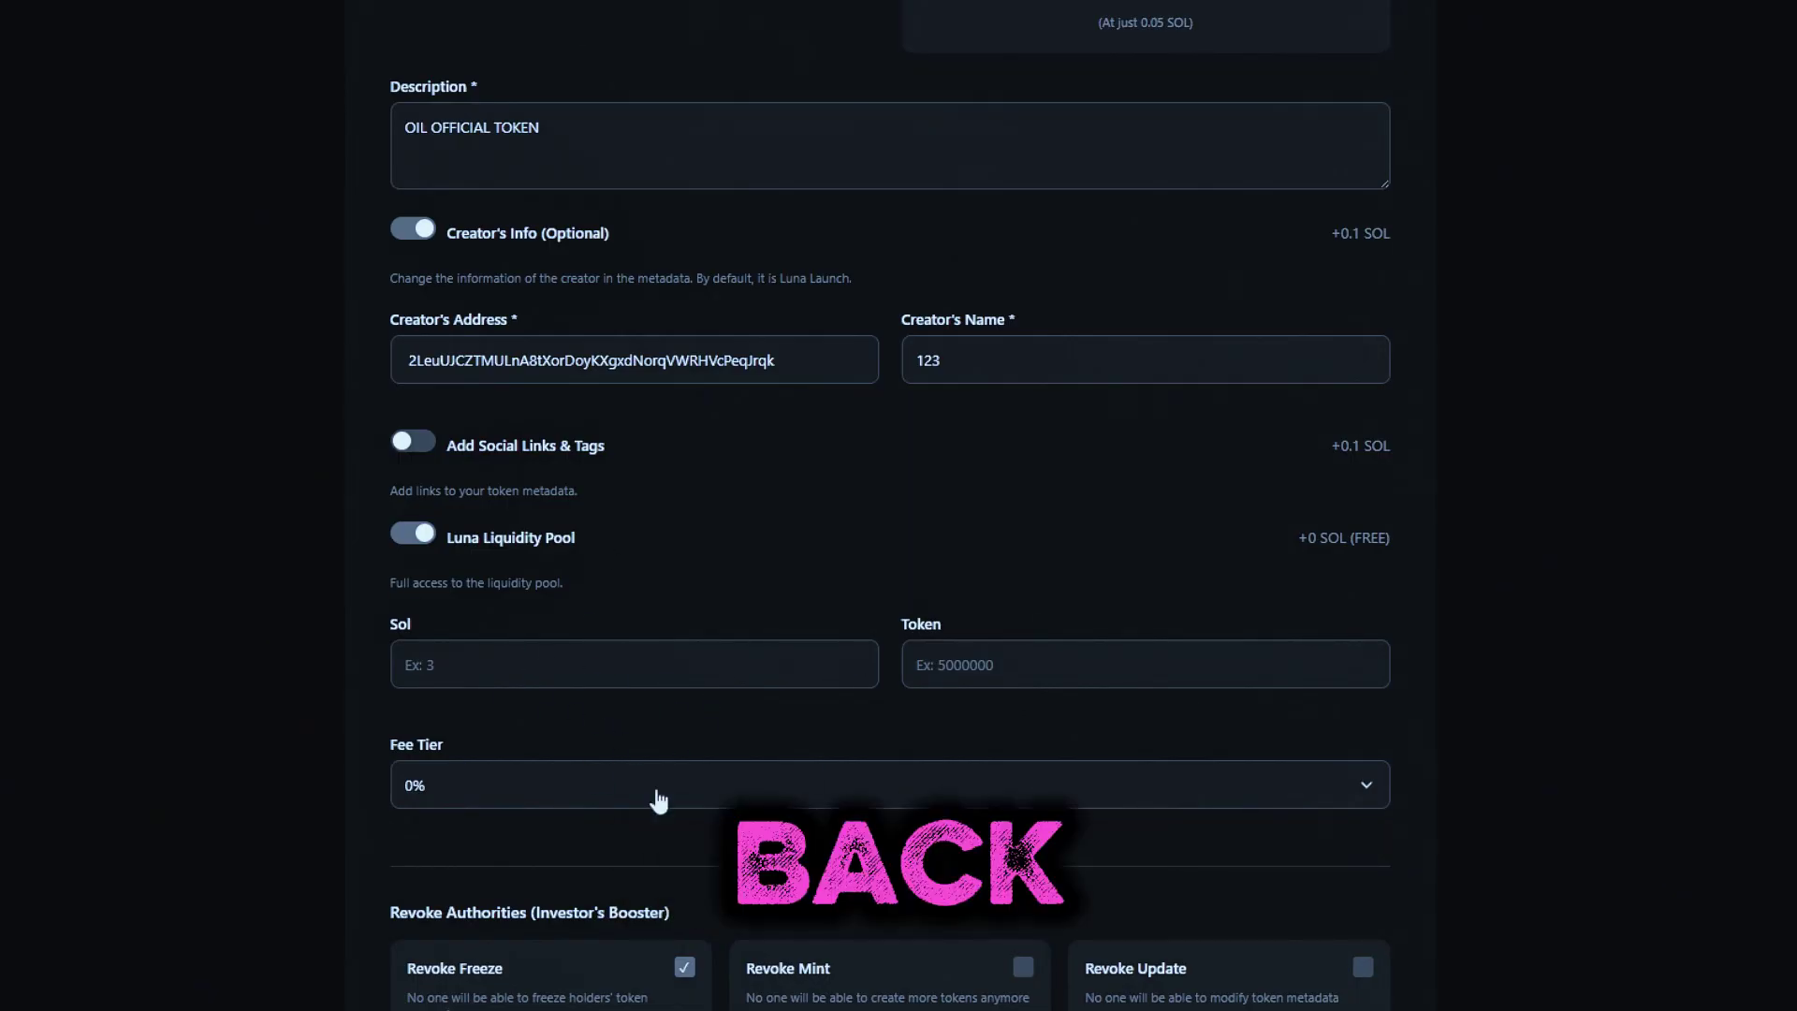
Enter 3 as the liquidity pool's Sol amount
left_click(634, 653)
type("3")
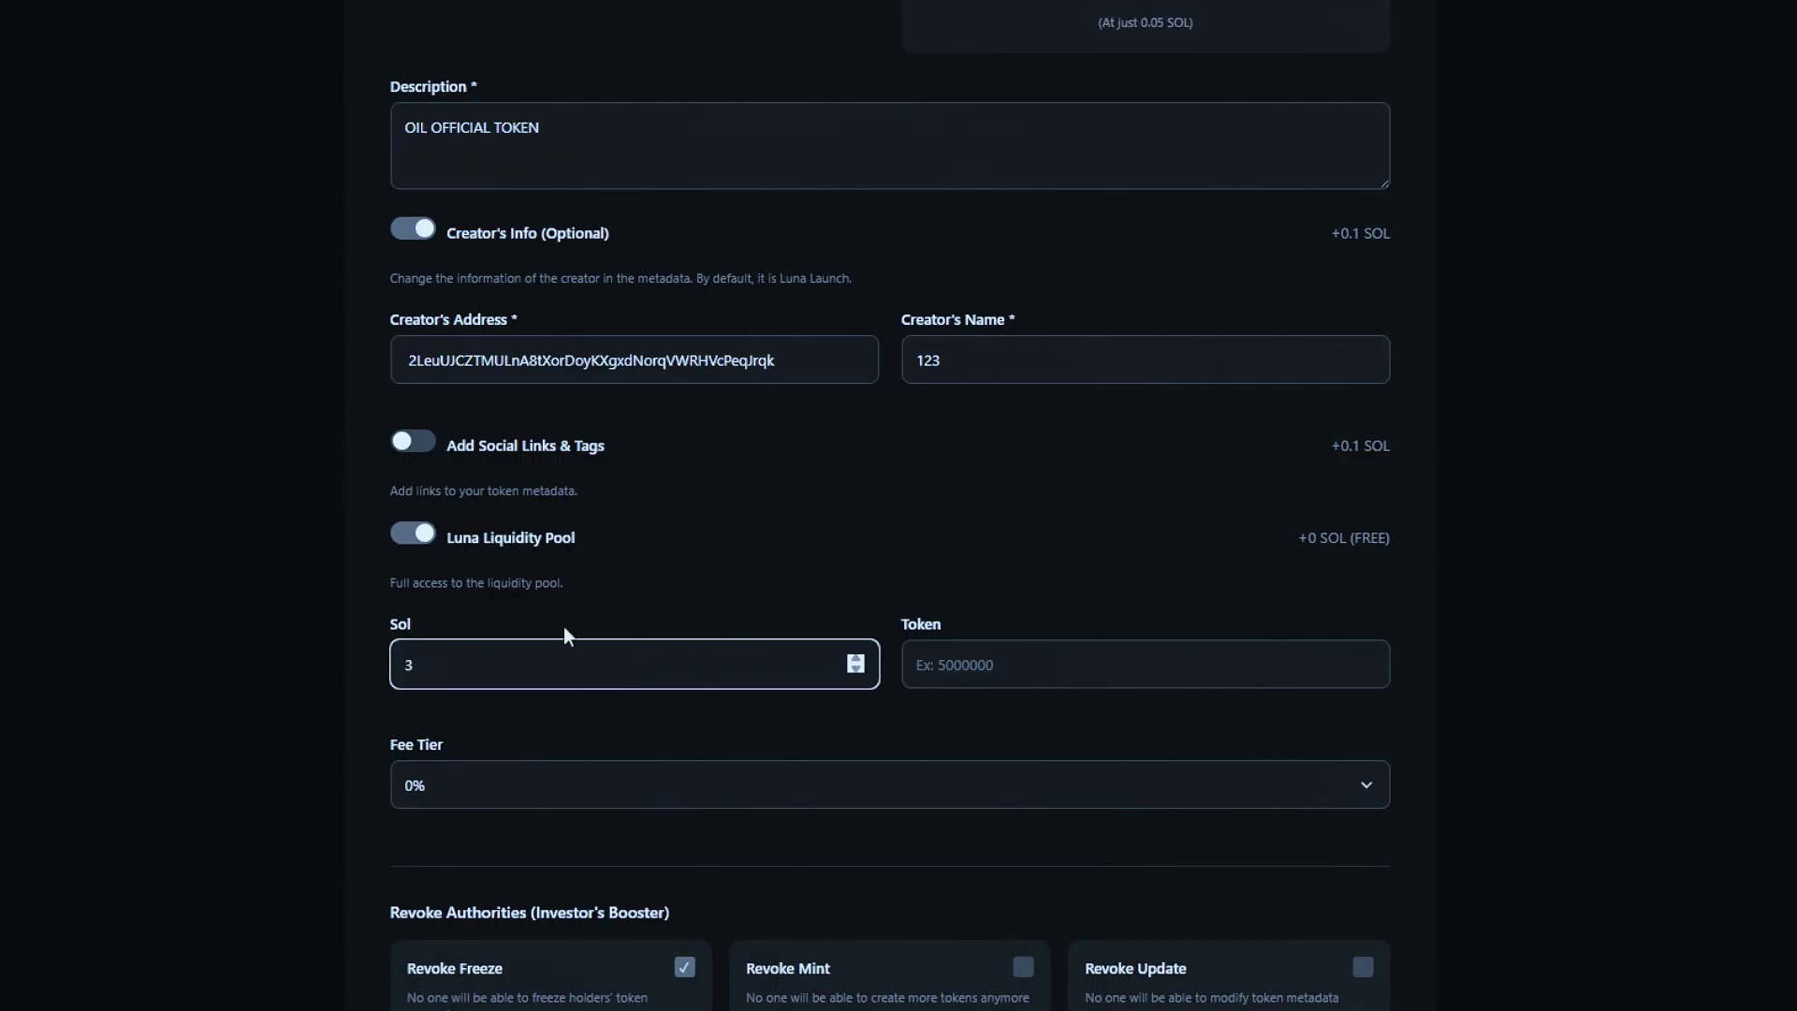
left_click(369, 727)
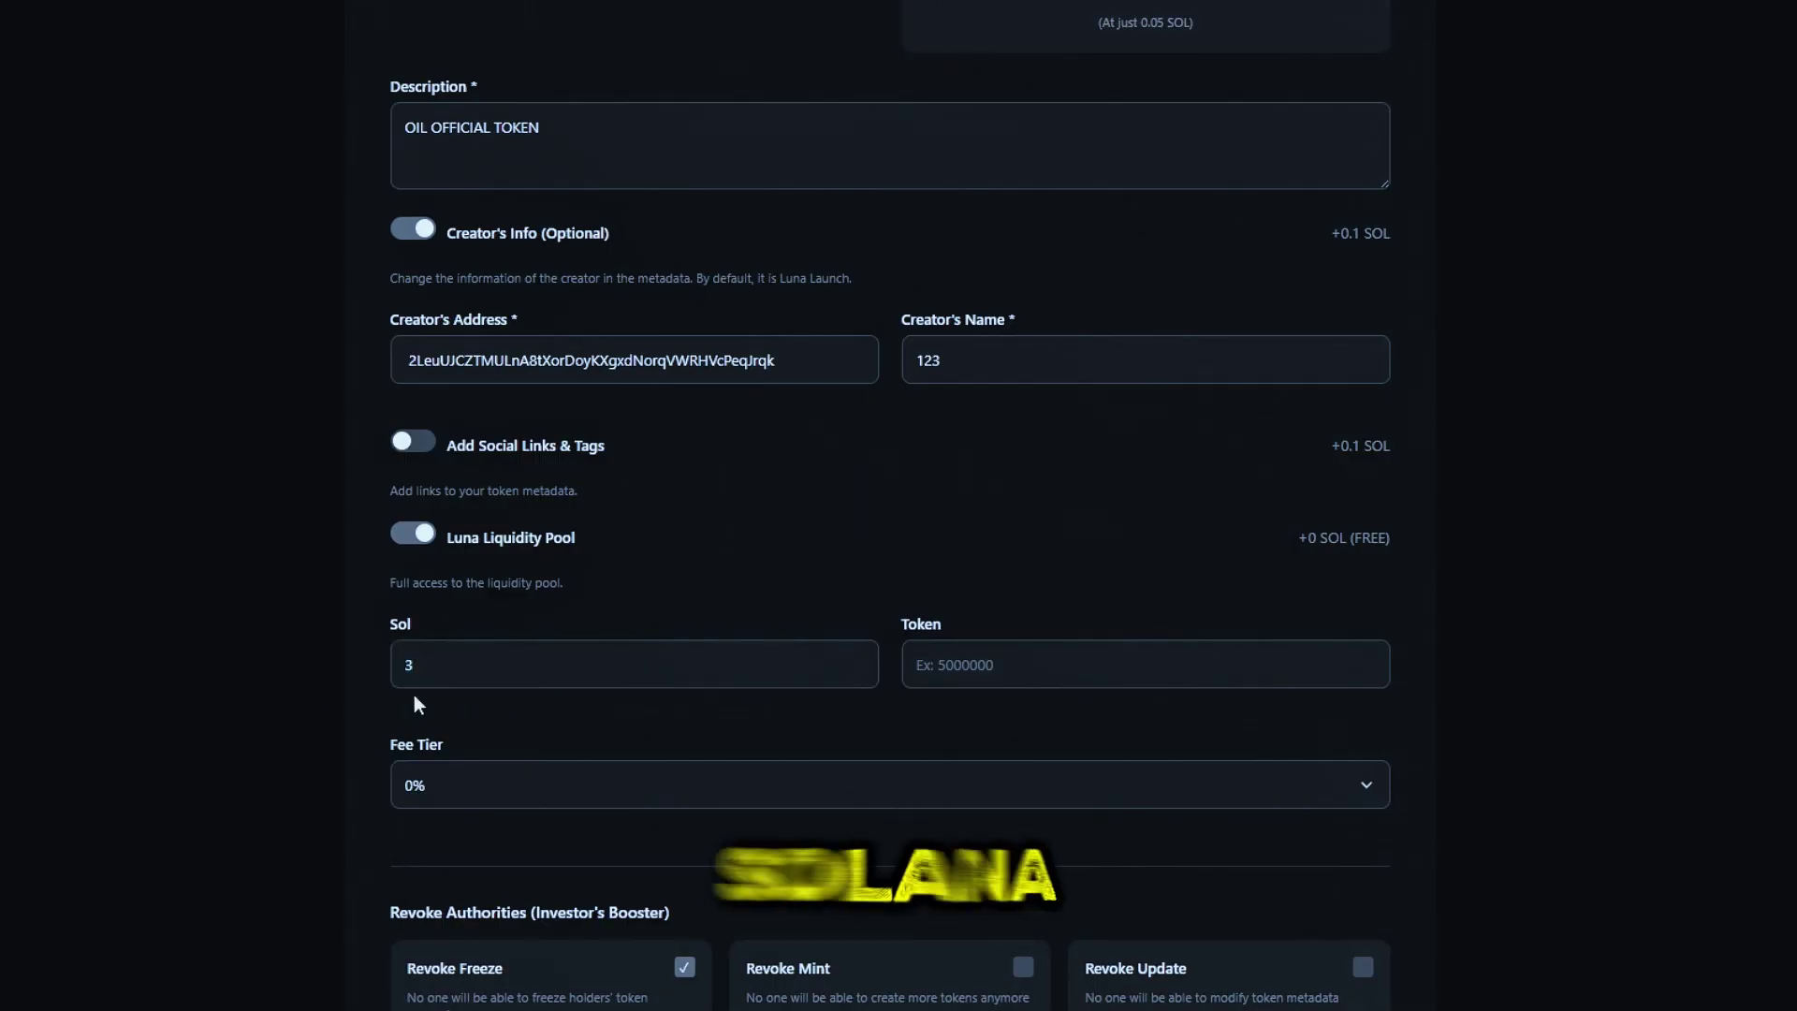
left_click(637, 653)
key("BackSpace")
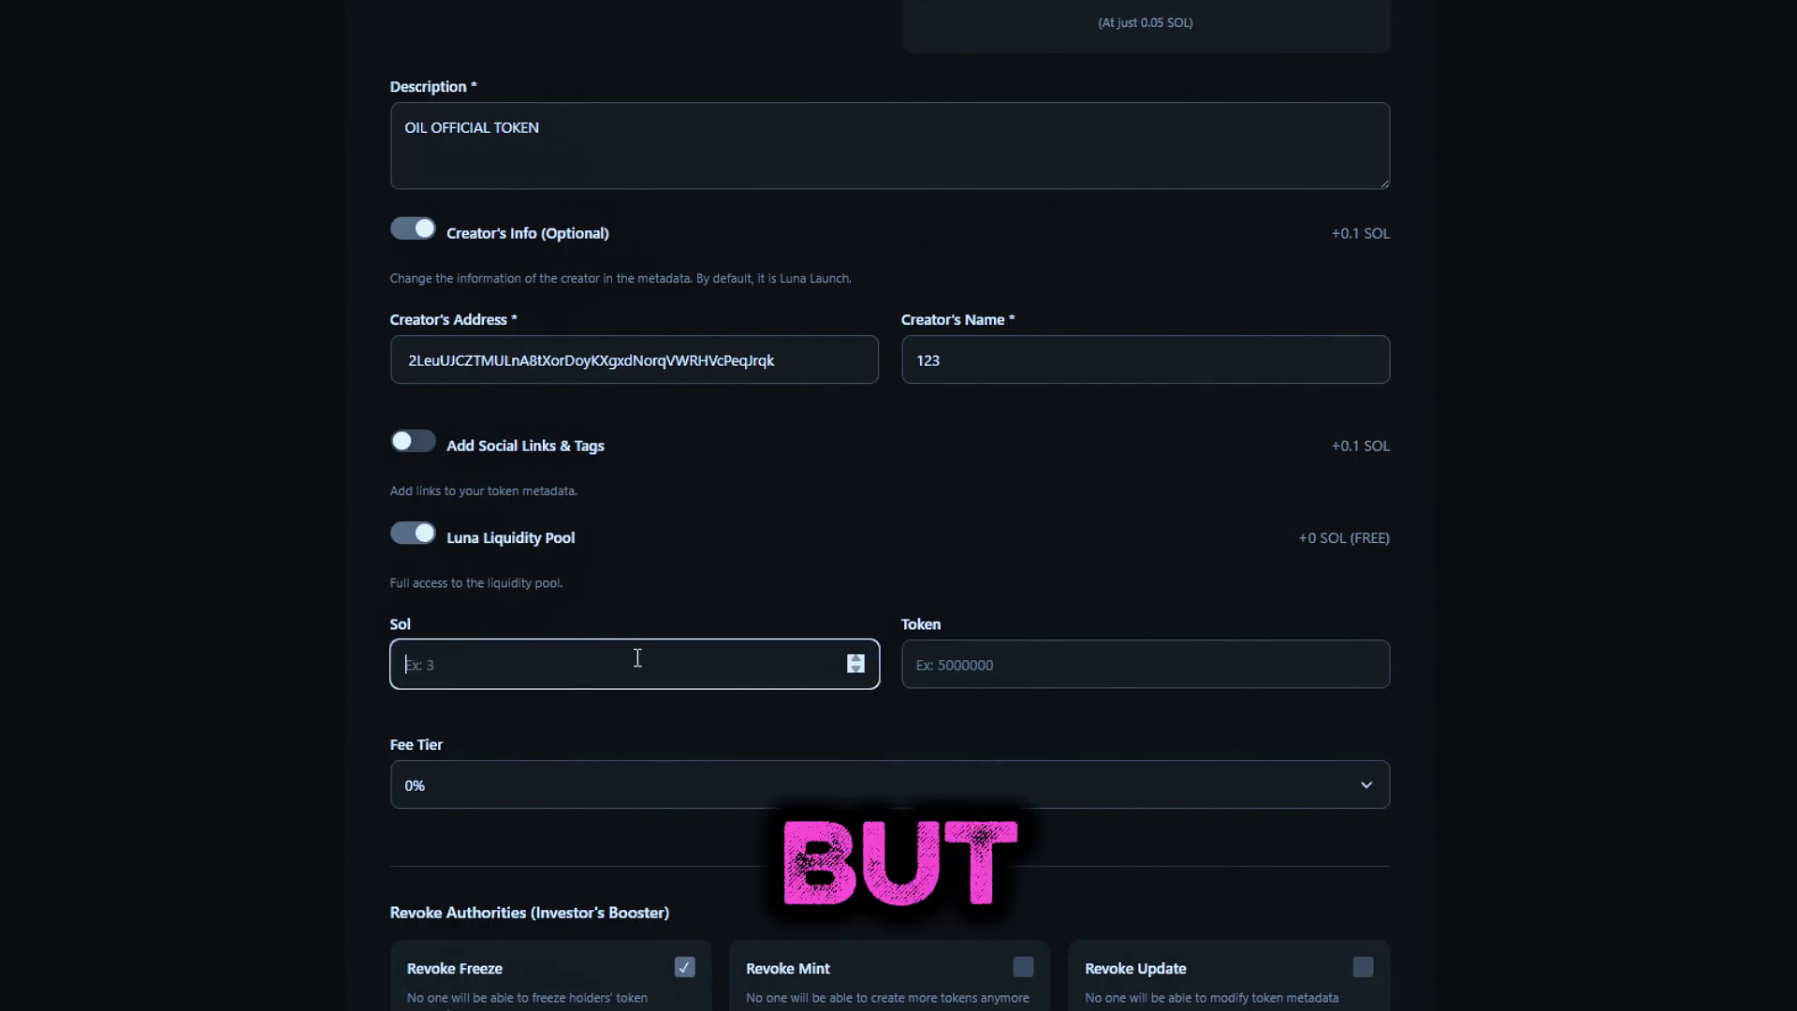
type("3")
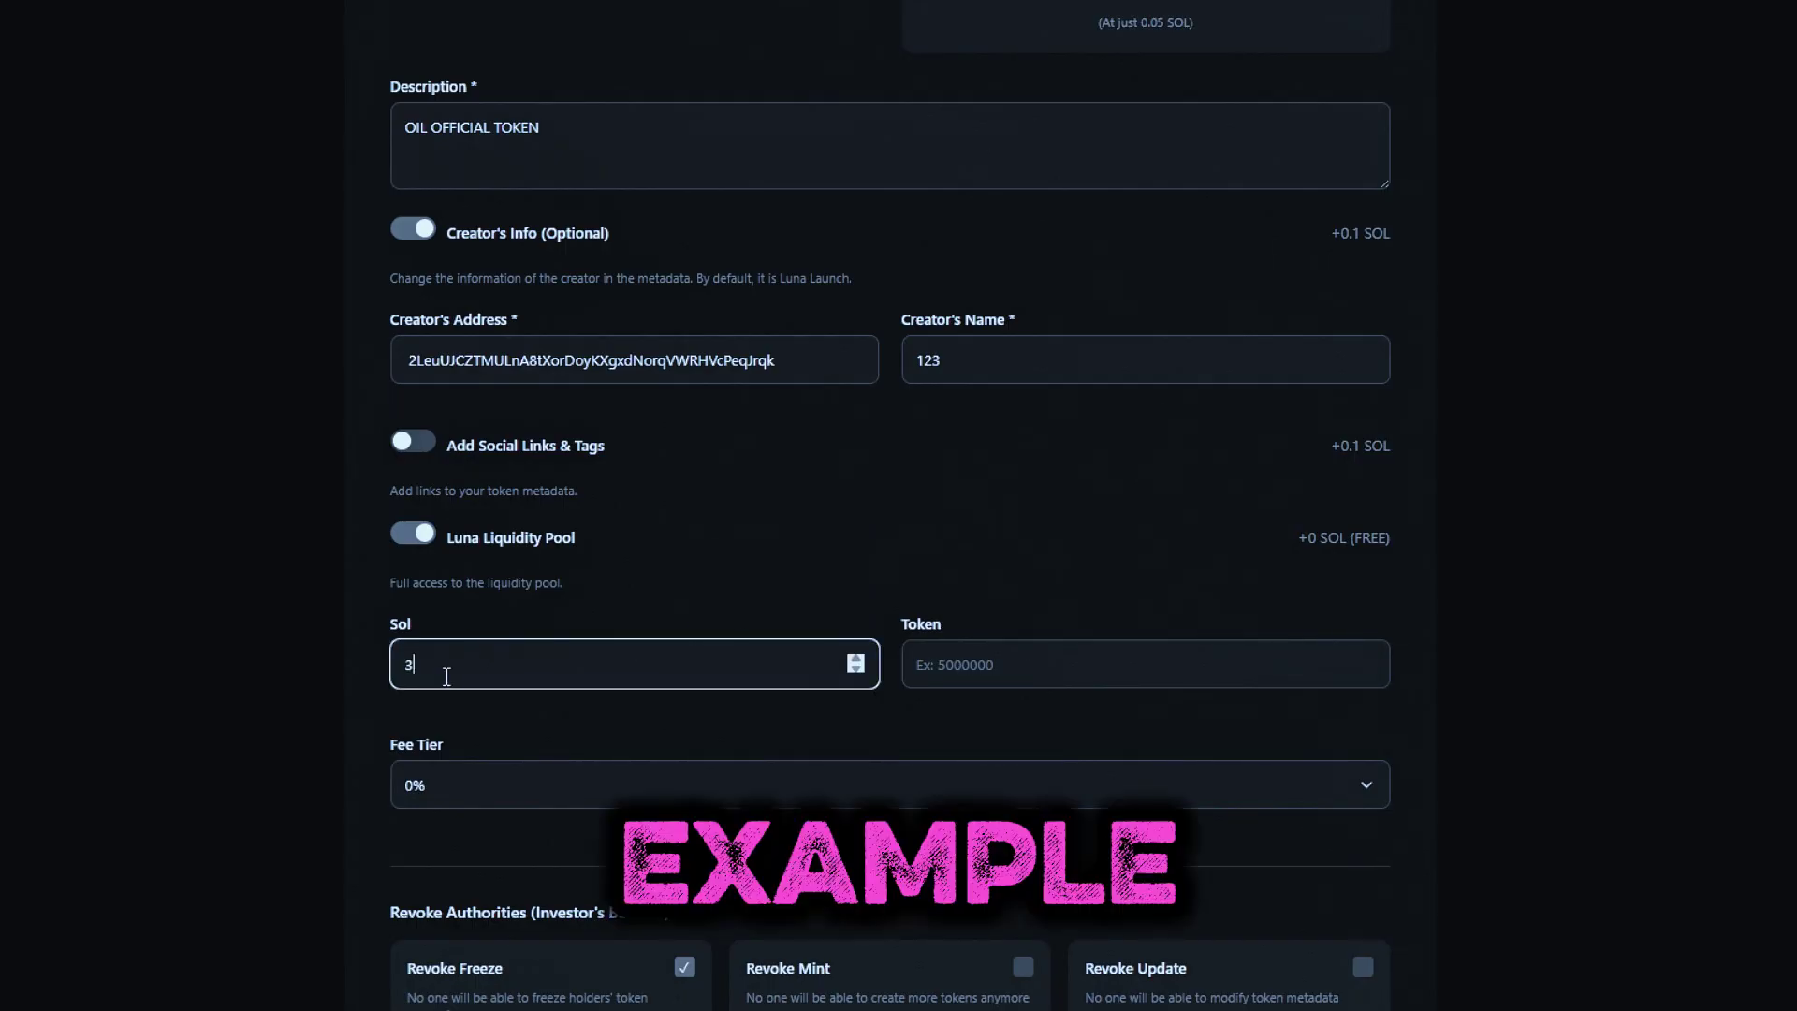
left_click(369, 727)
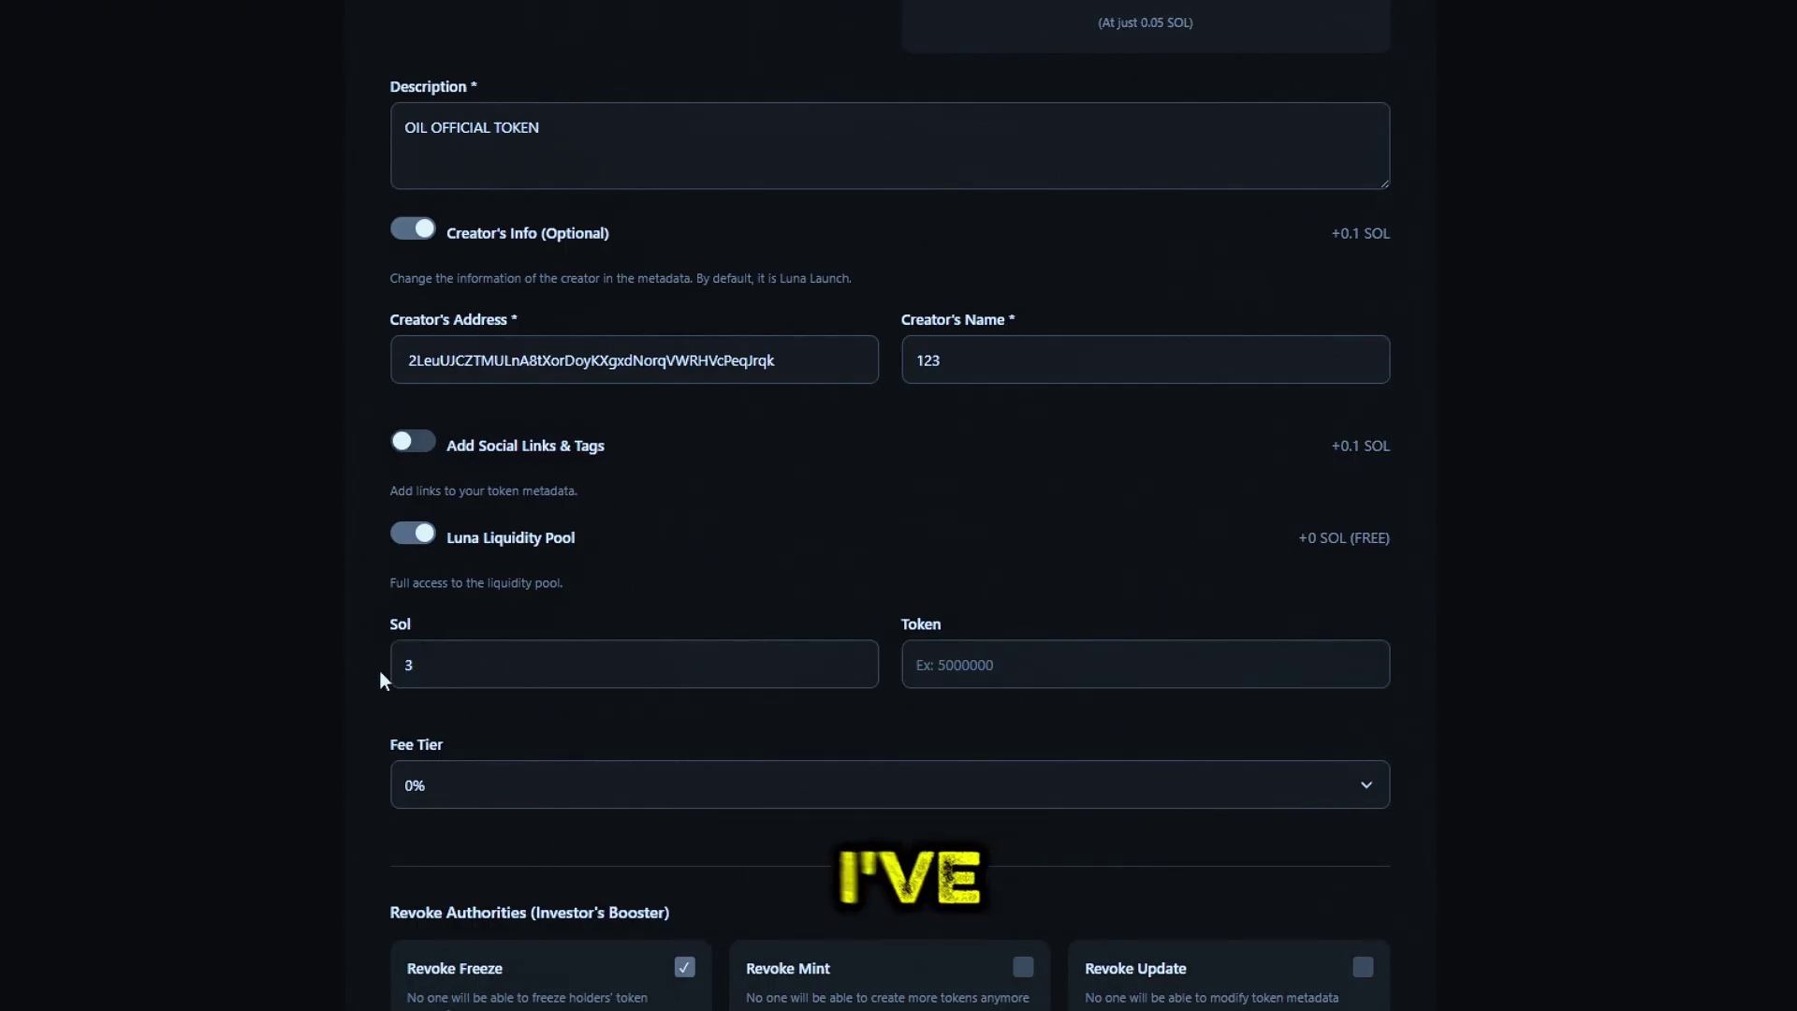
left_click(633, 661)
key("BackSpace")
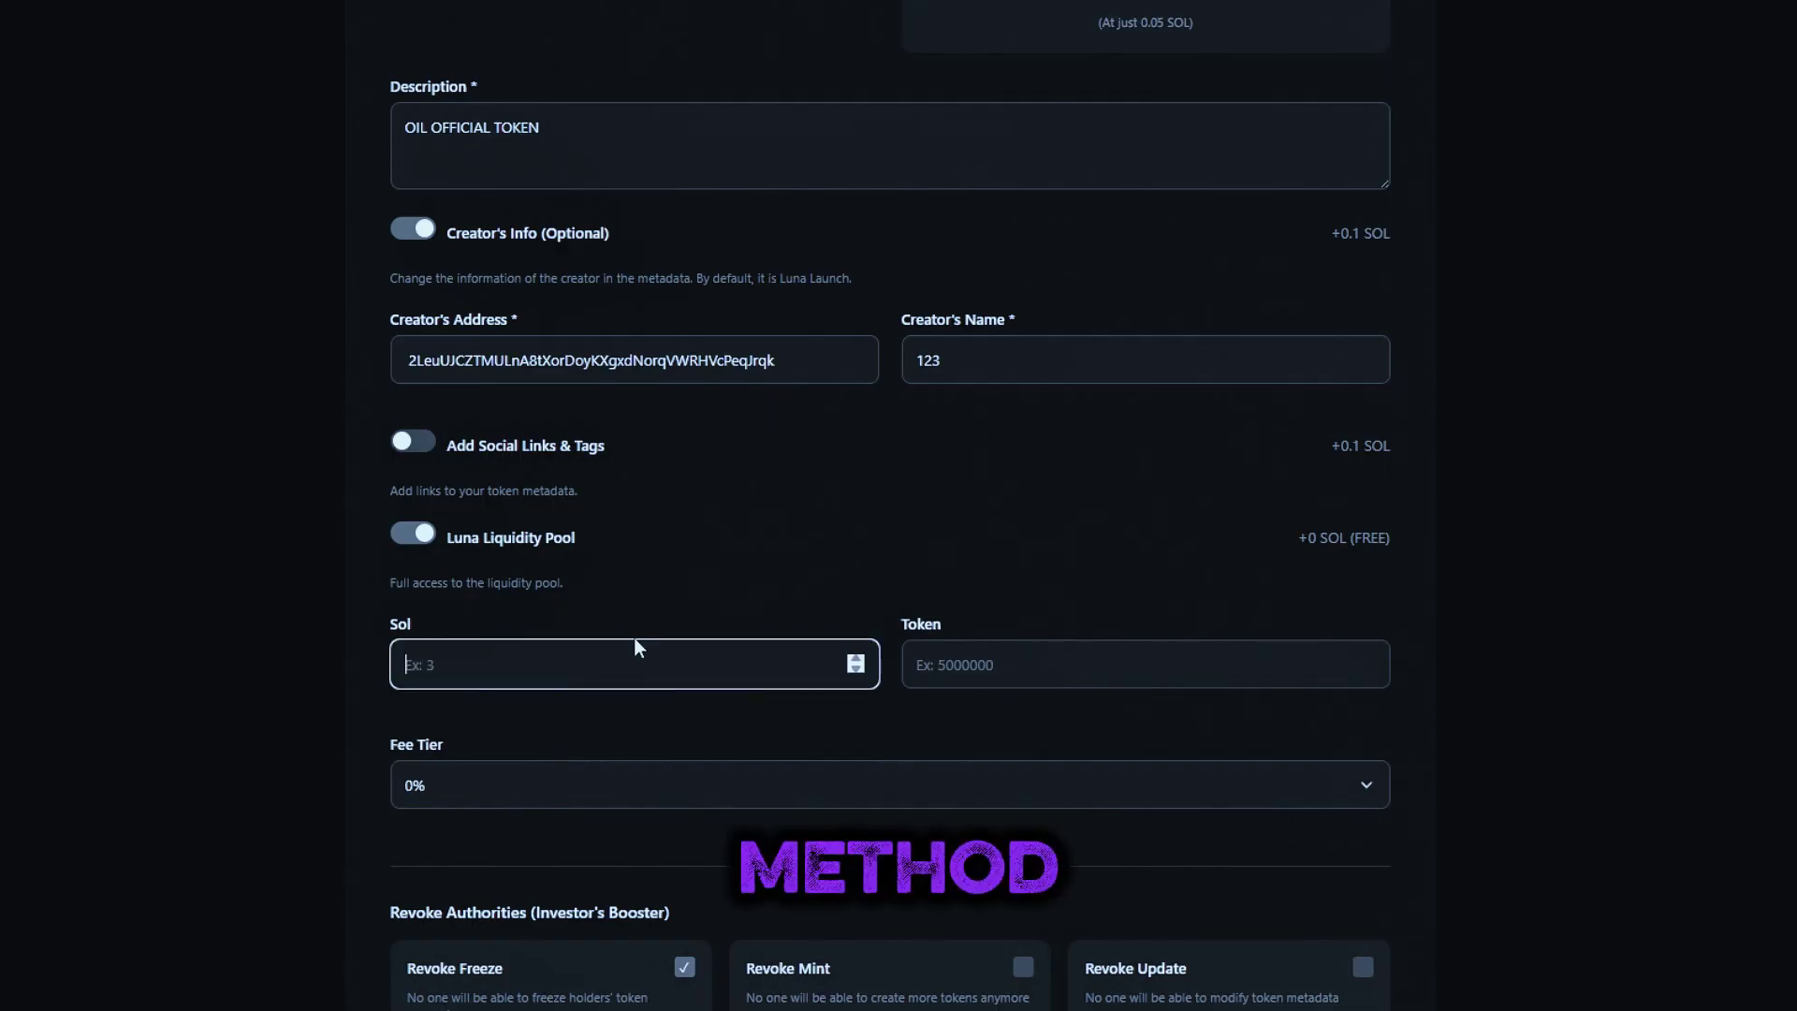
type("3")
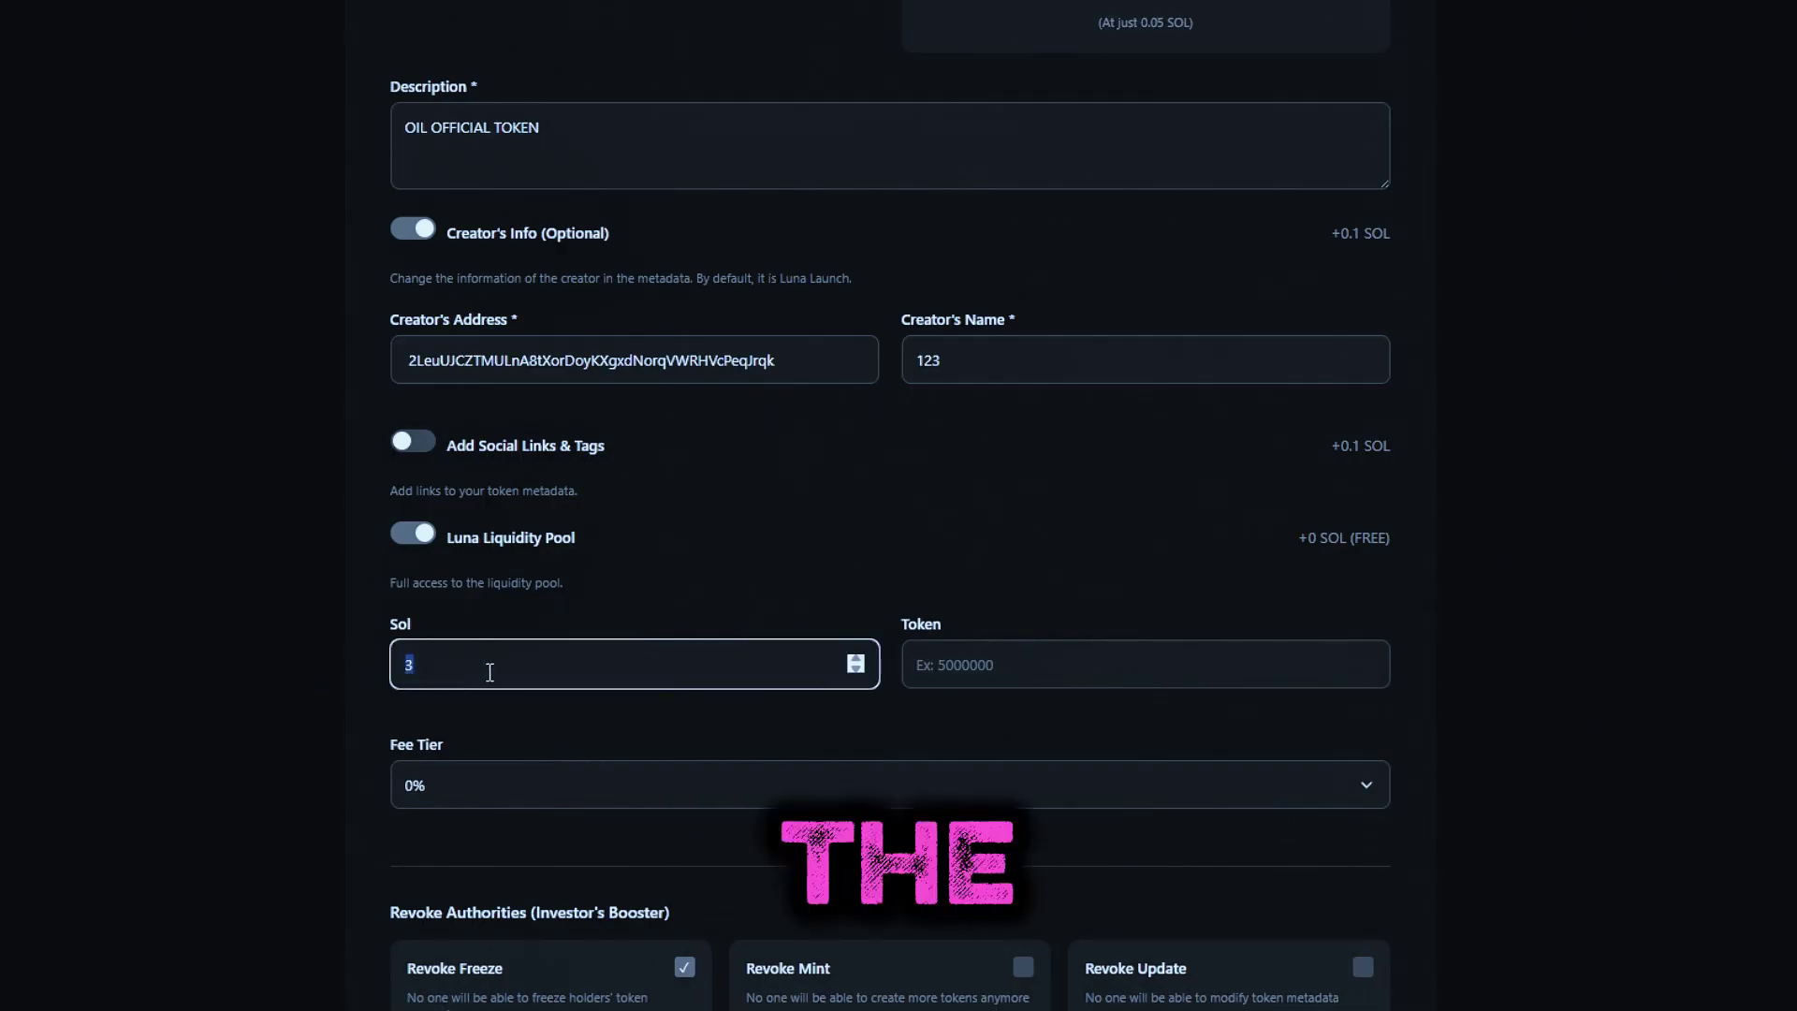
left_click(369, 726)
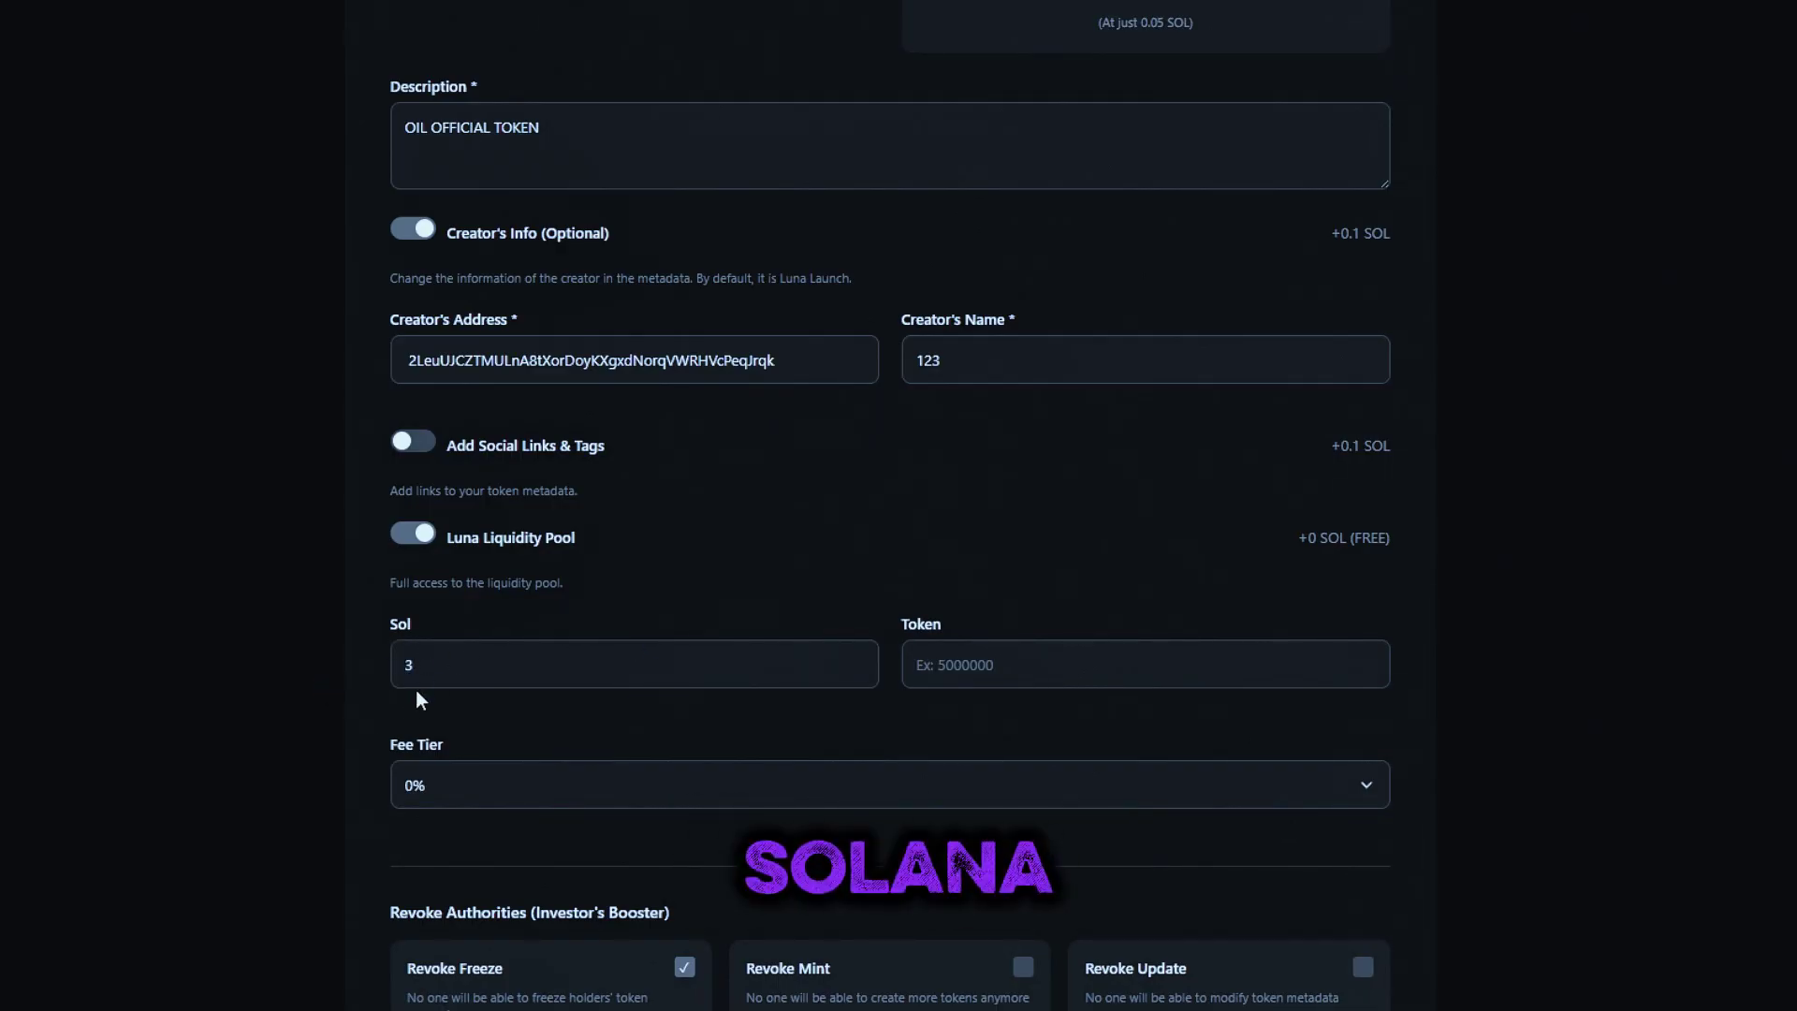
Confirm the Sol amount of 3 and enter 900000000 as the pool's Token amount
left_click(638, 662)
key("BackSpace")
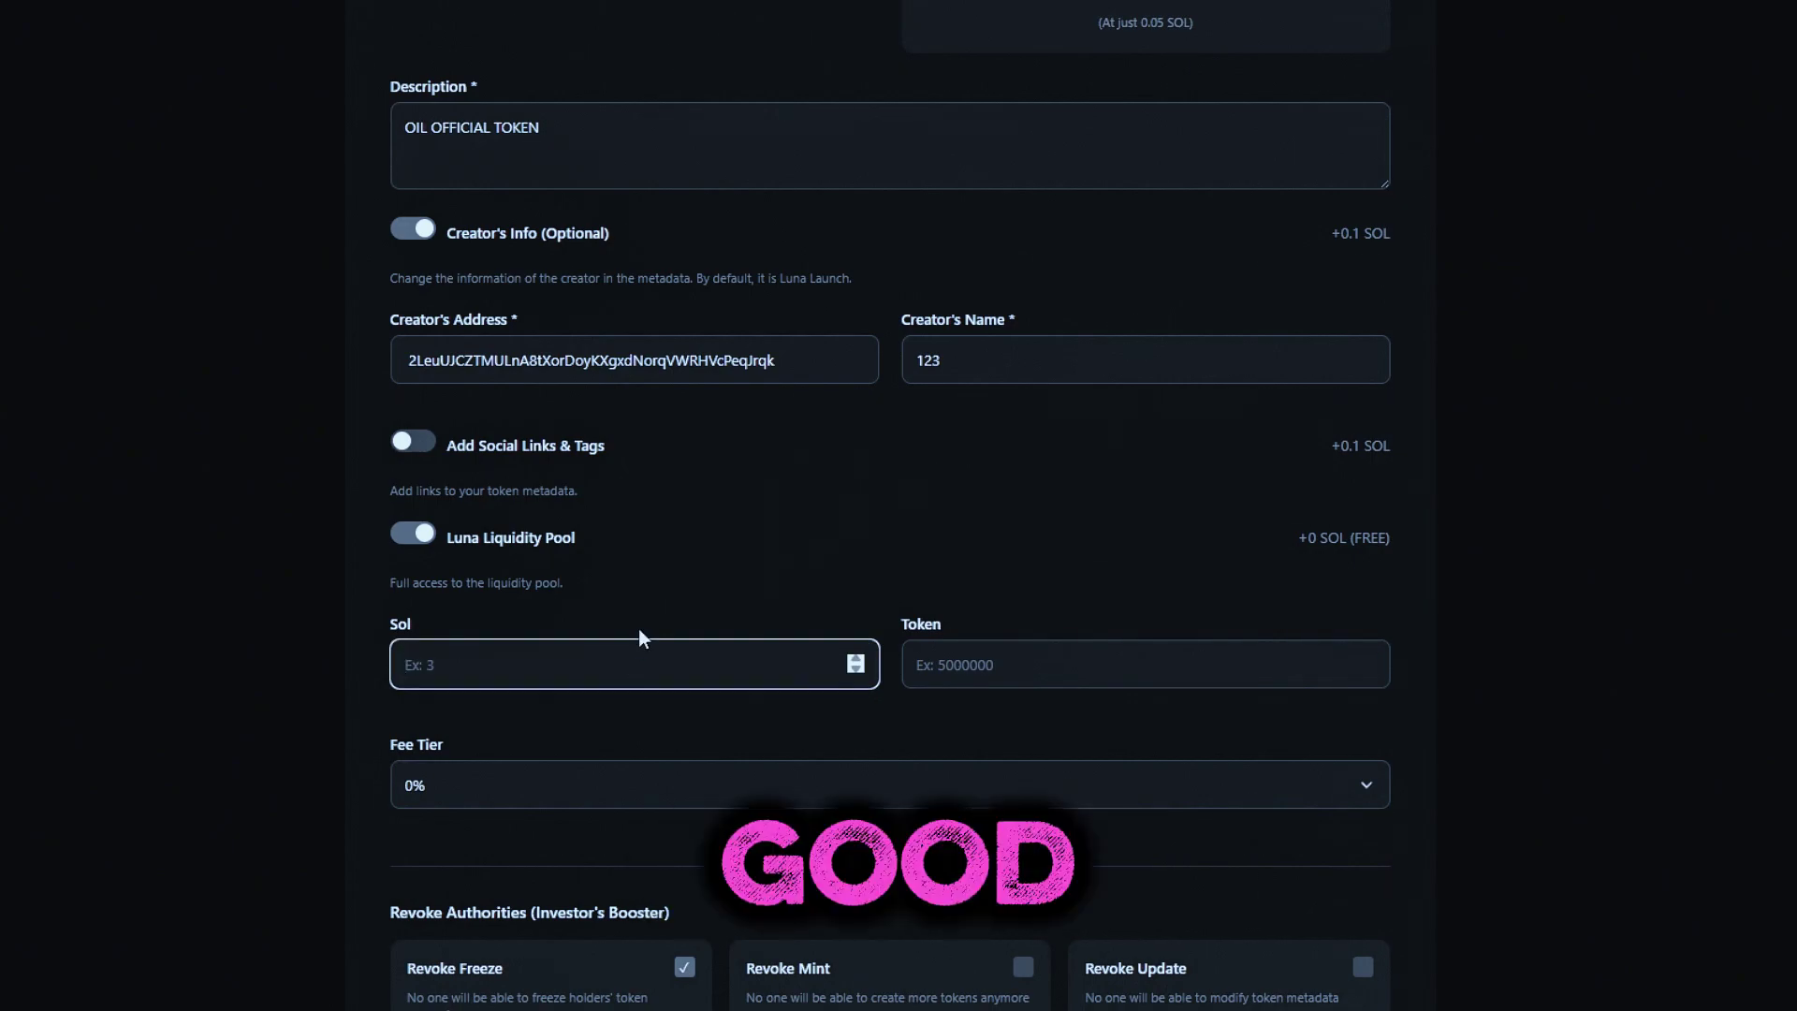
type("3")
double_click(490, 672)
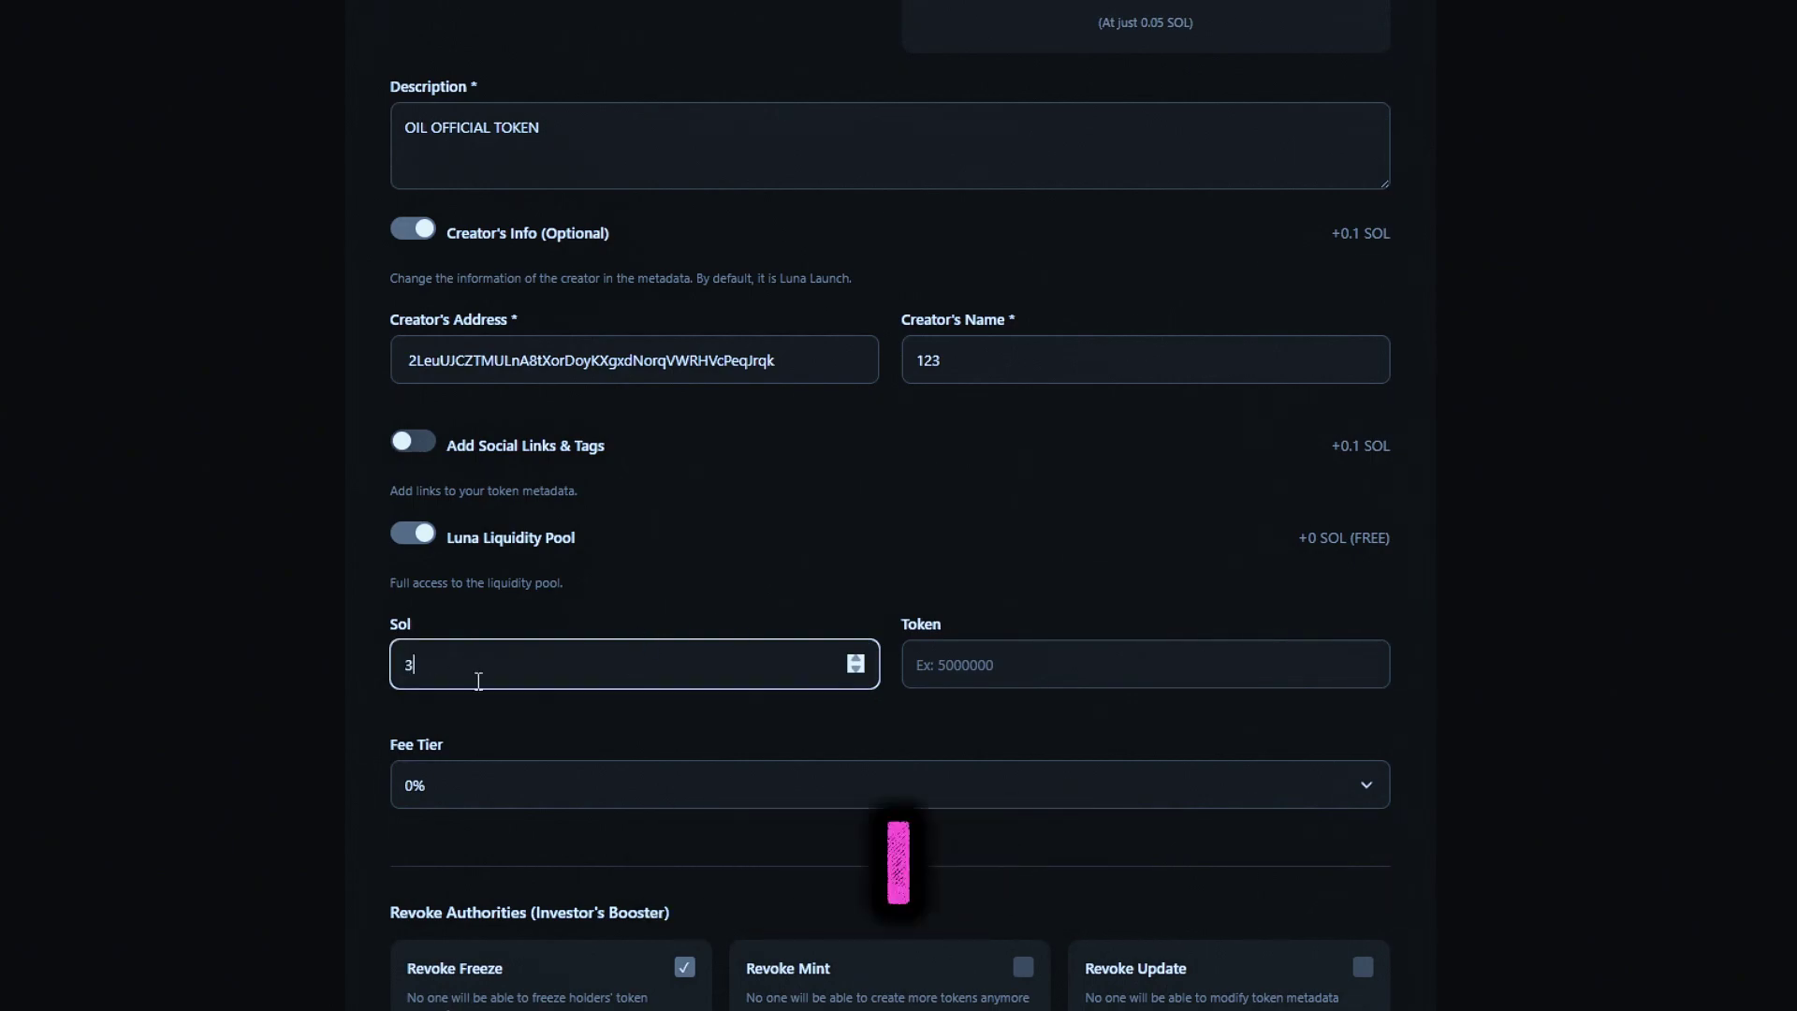
left_click(413, 723)
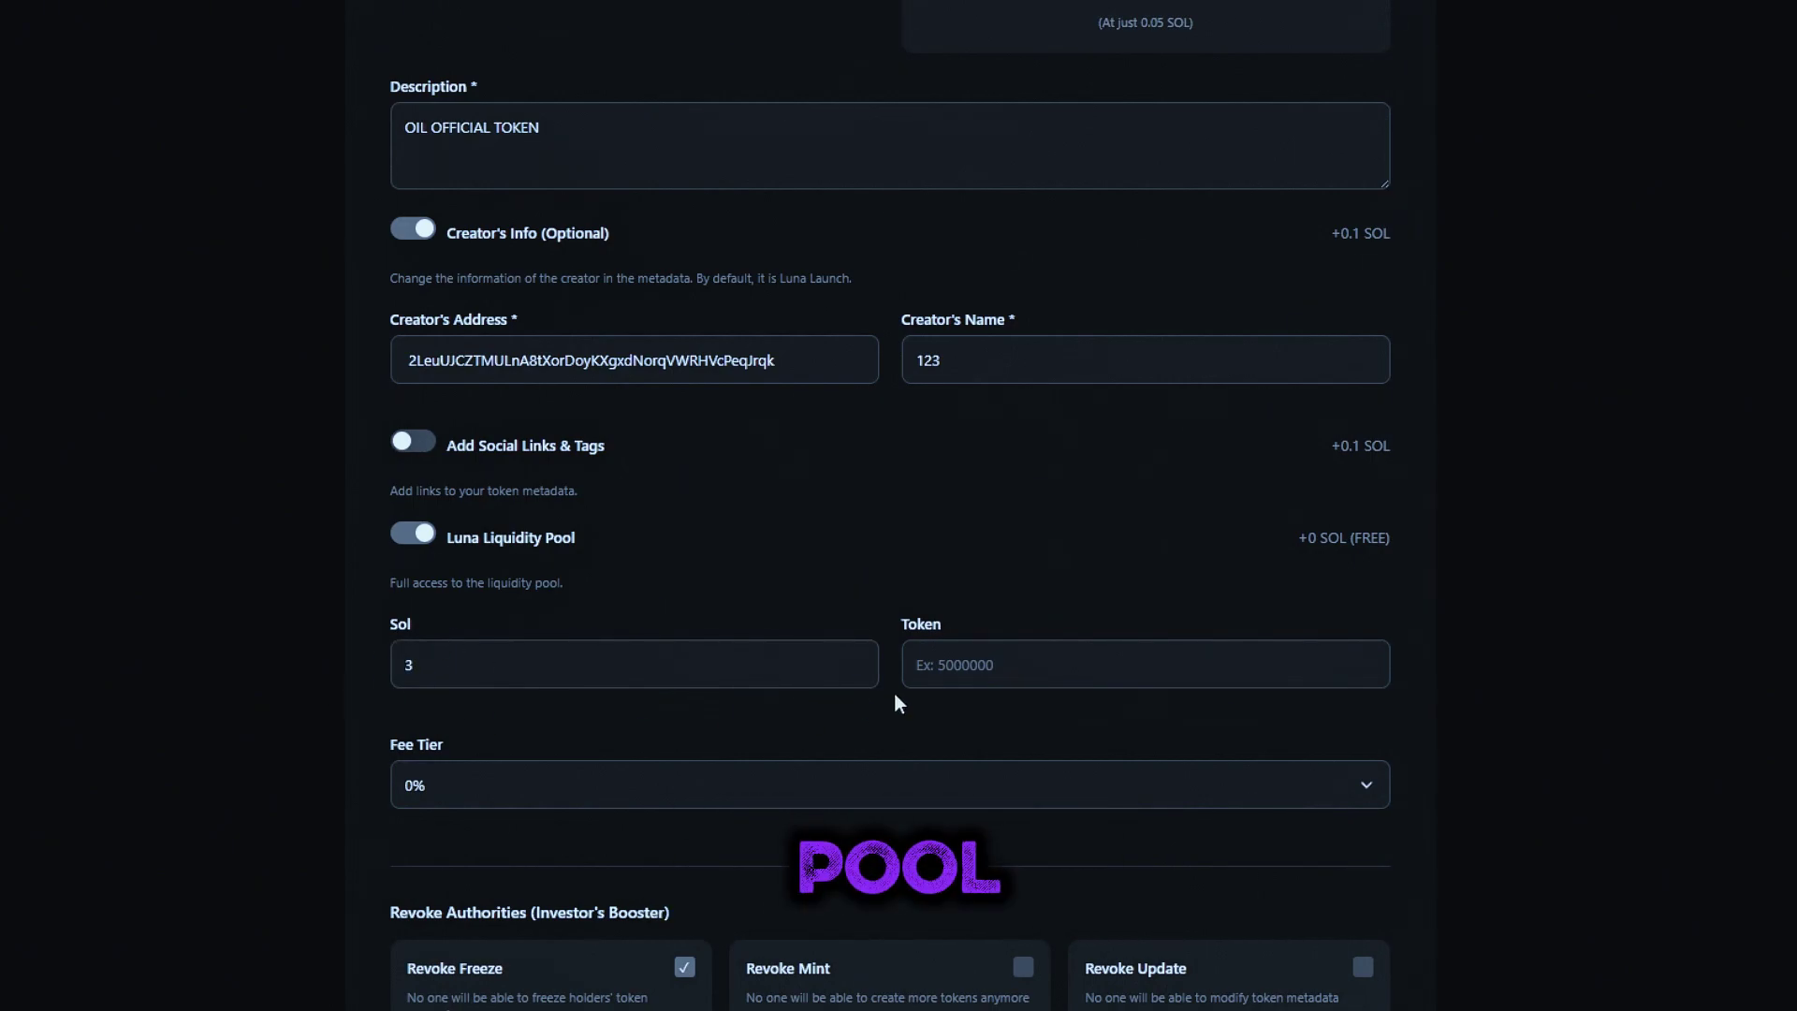
left_click(962, 672)
type("9000")
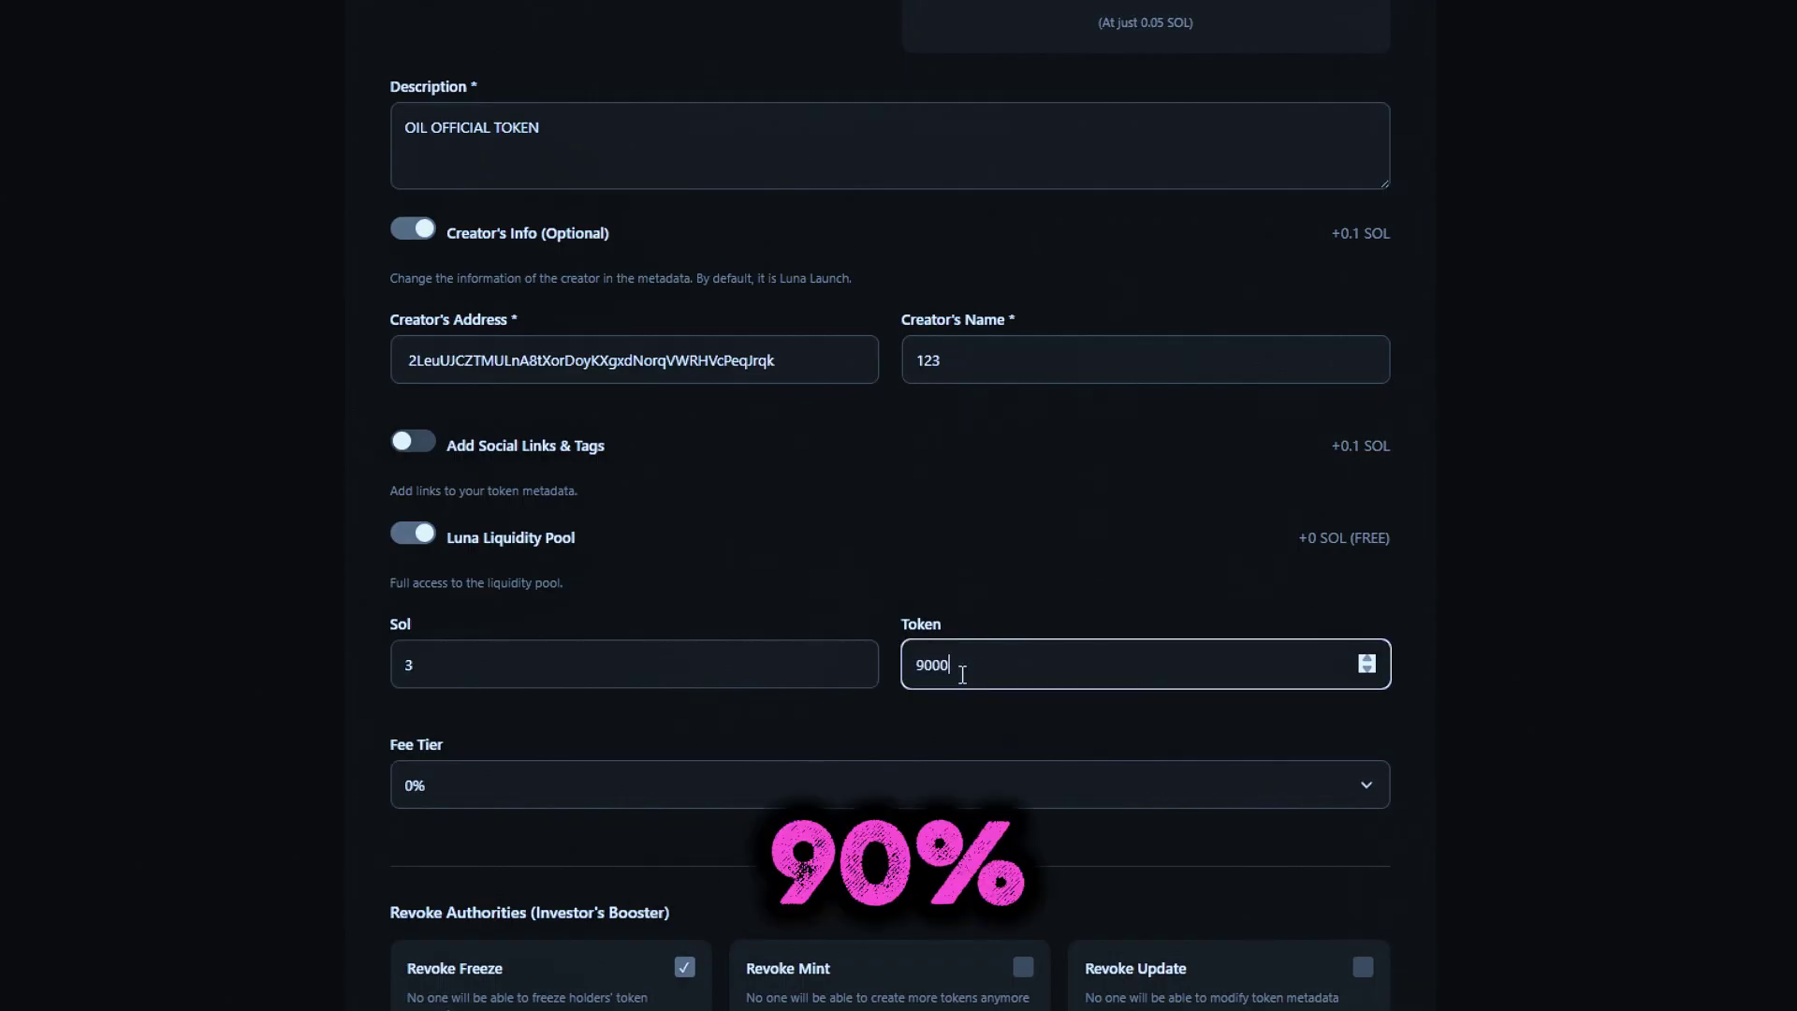
type("00000")
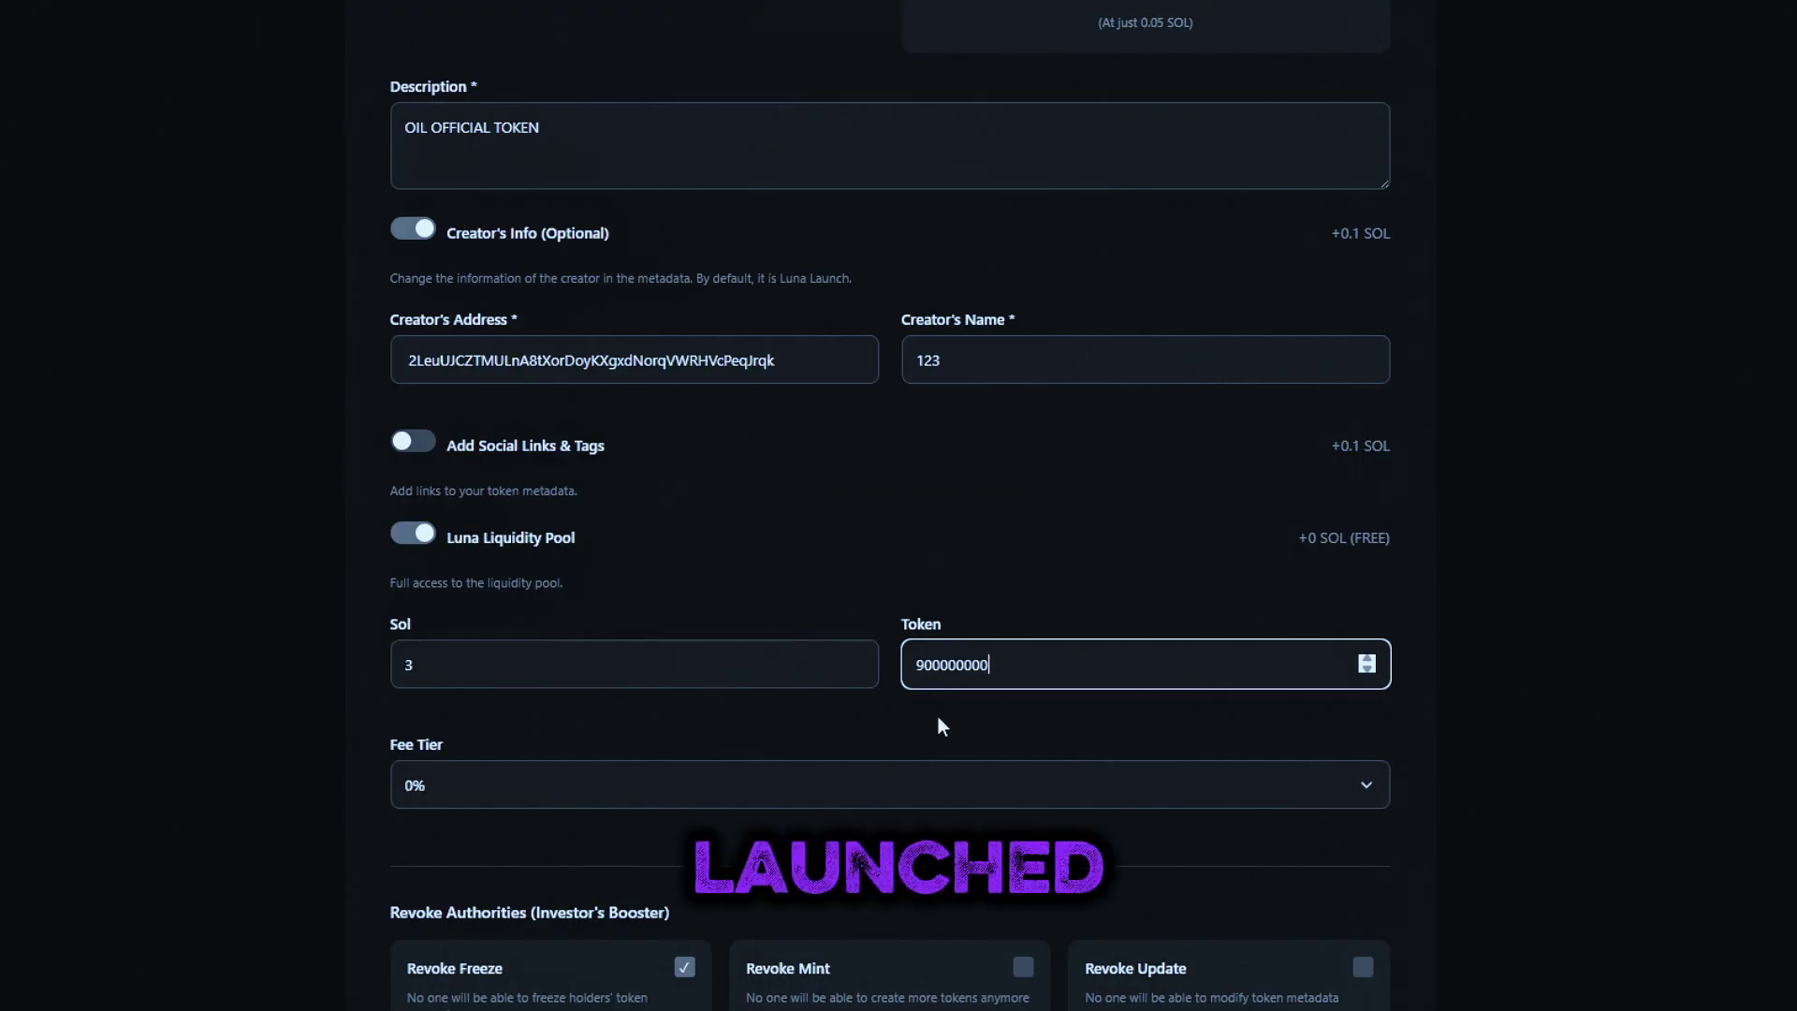
Choose the 2% fee tier and also revoke the mint and update authorities
left_click(858, 790)
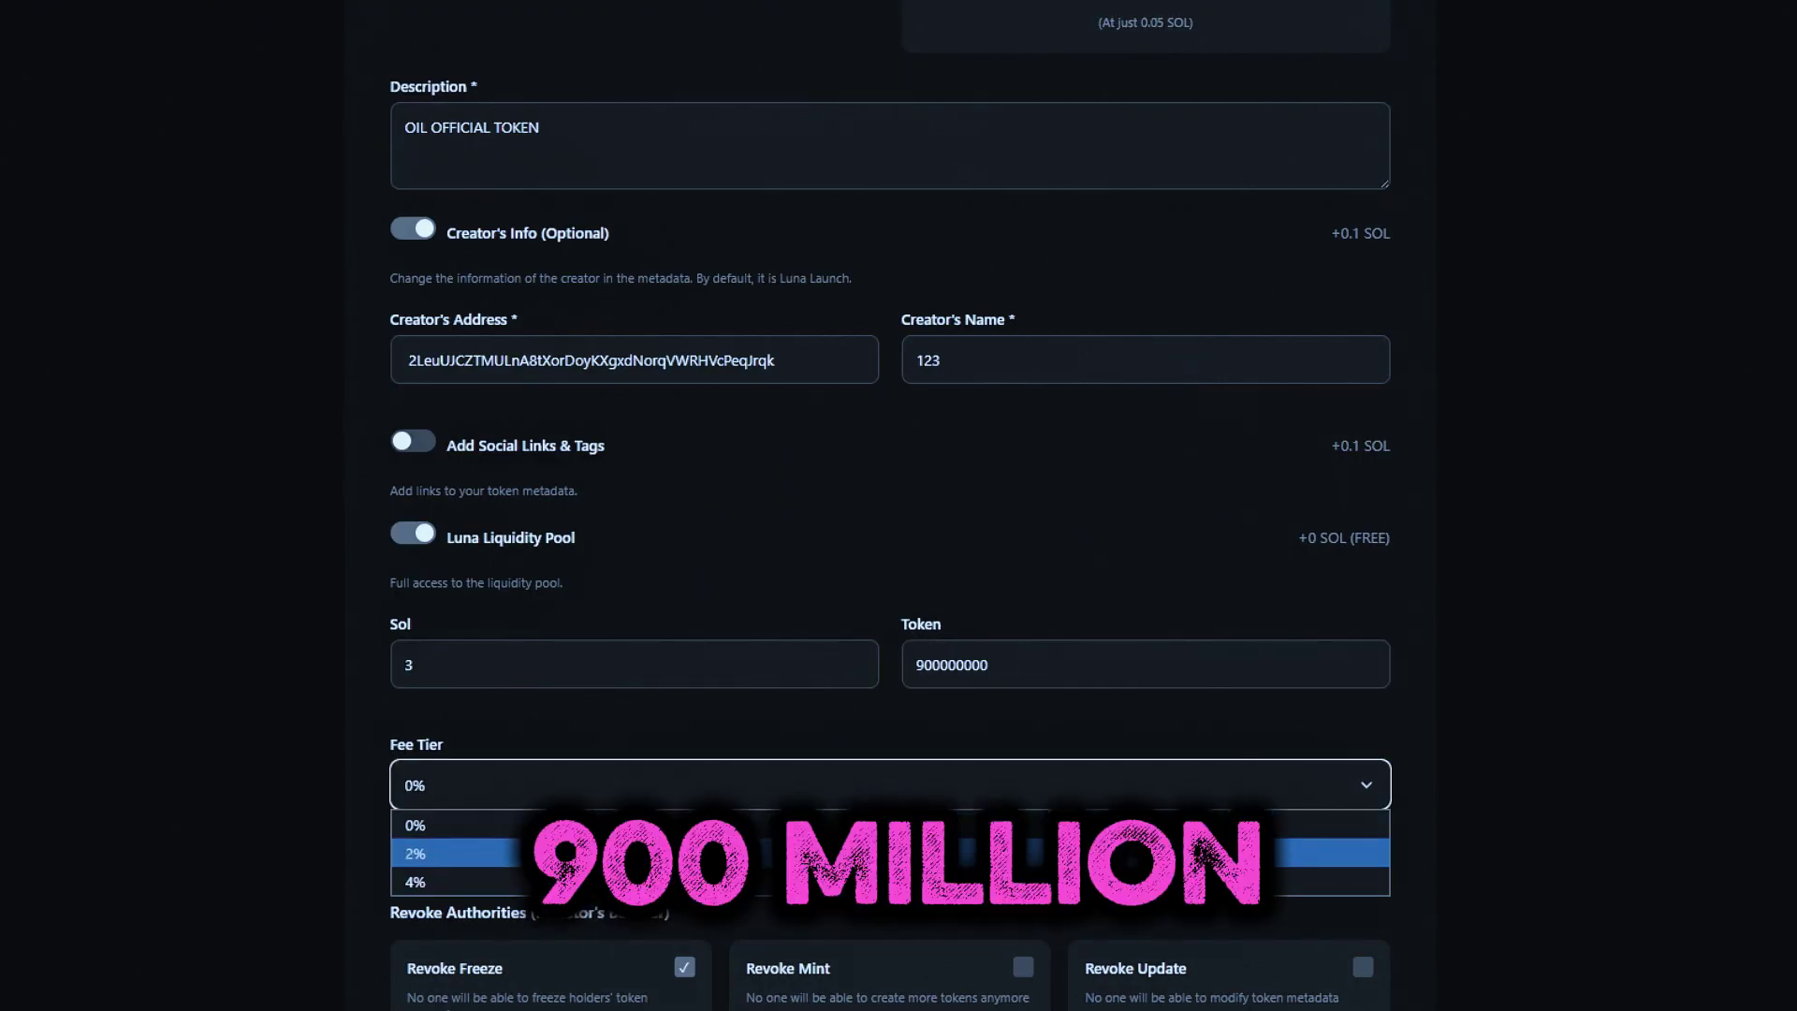
left_click(858, 853)
scroll(801, 767, "down", 4)
left_click(1023, 627)
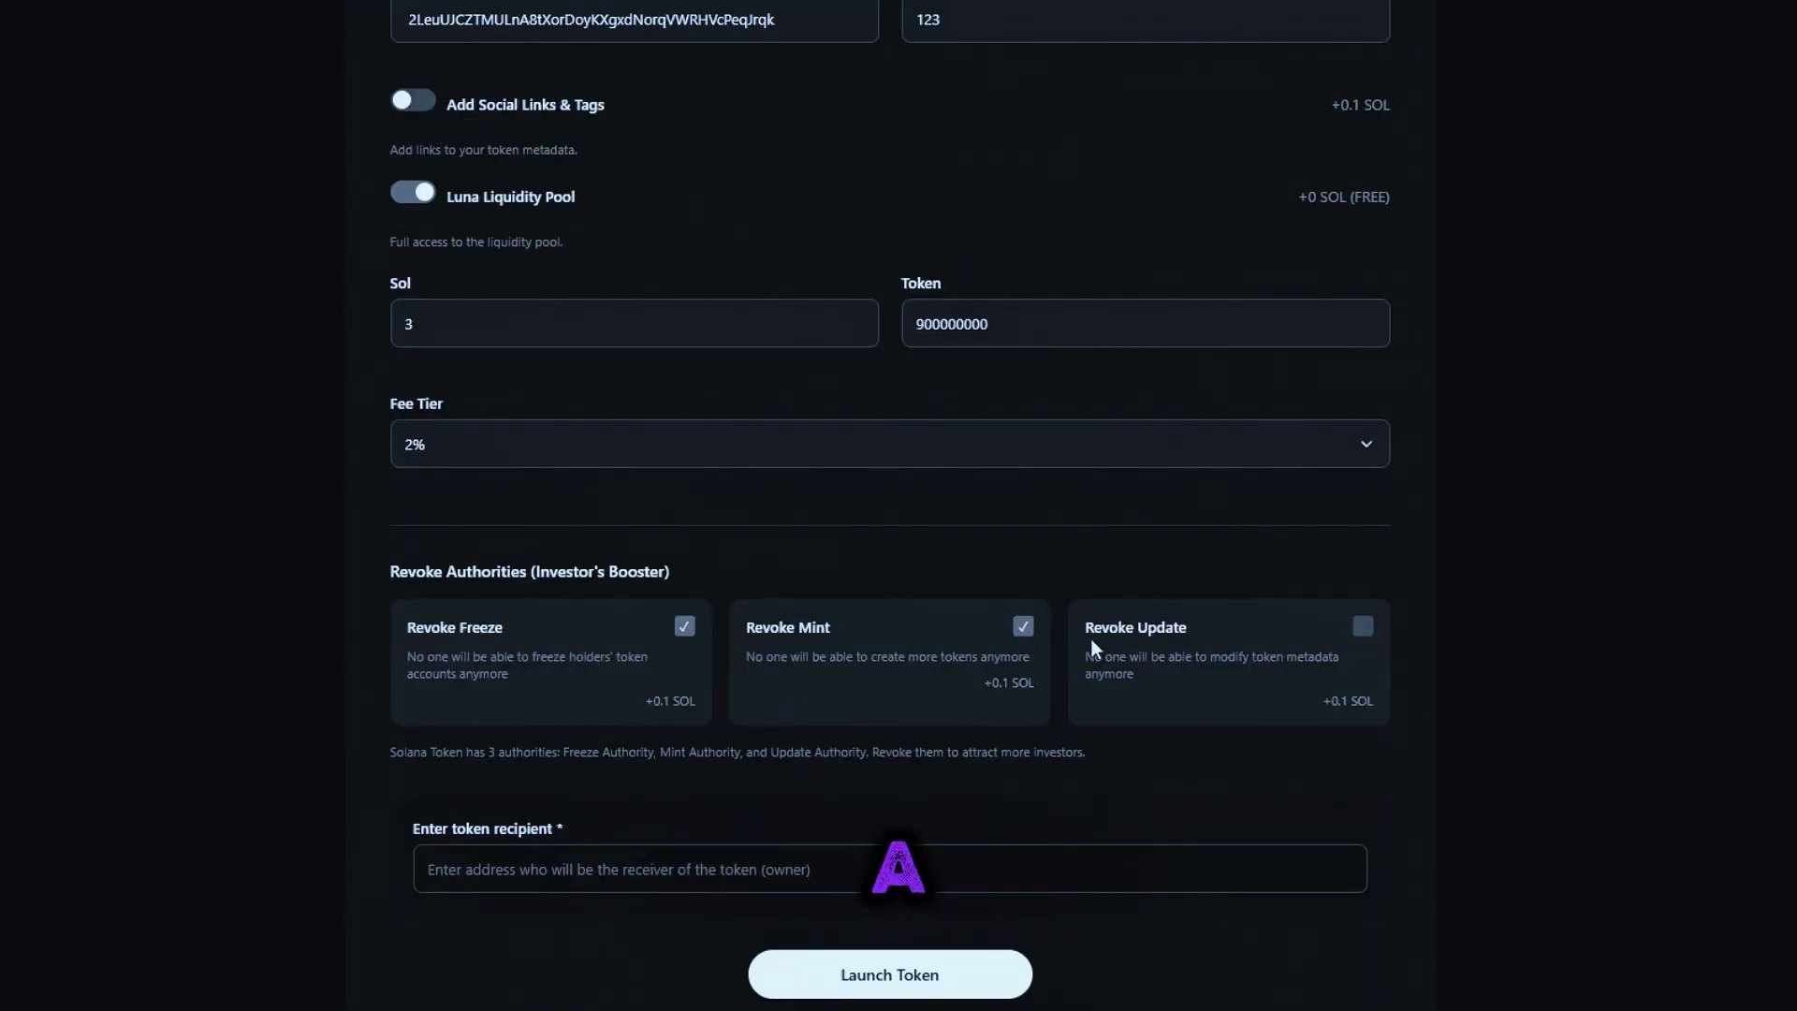
left_click(1363, 626)
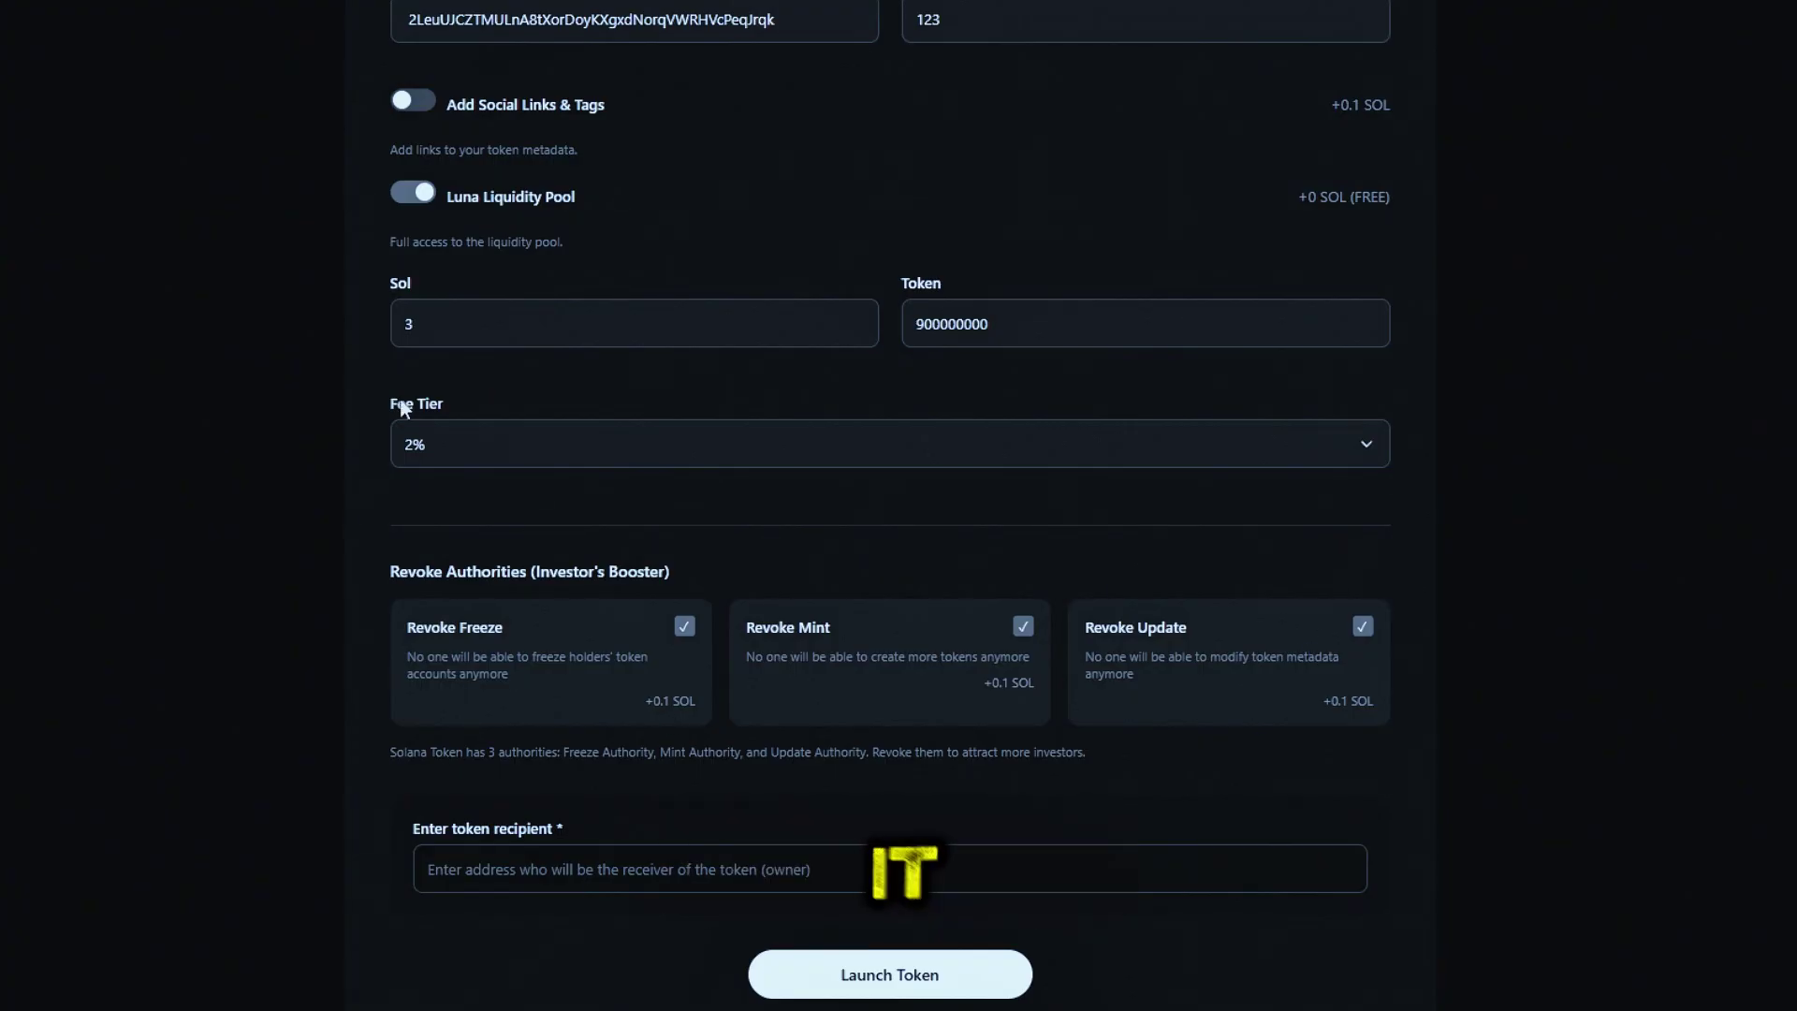
Paste the recipient's wallet address into the token recipient field
right_click(627, 866)
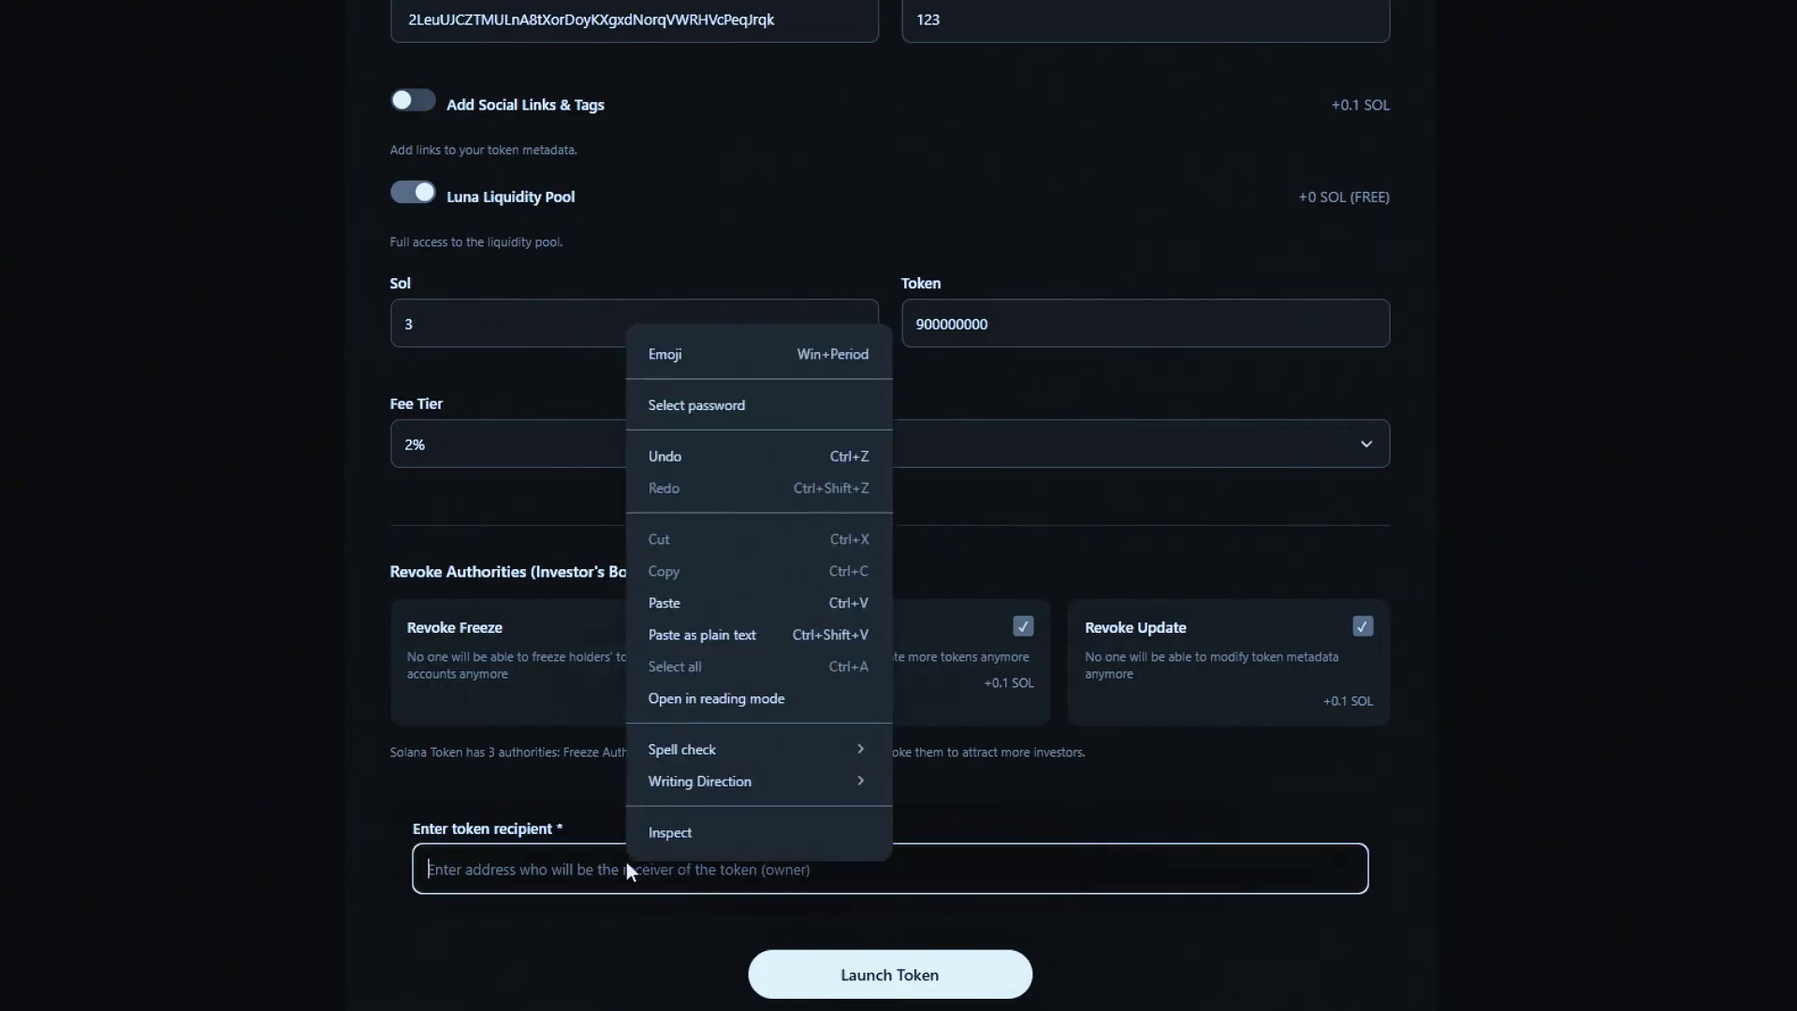
key("Escape")
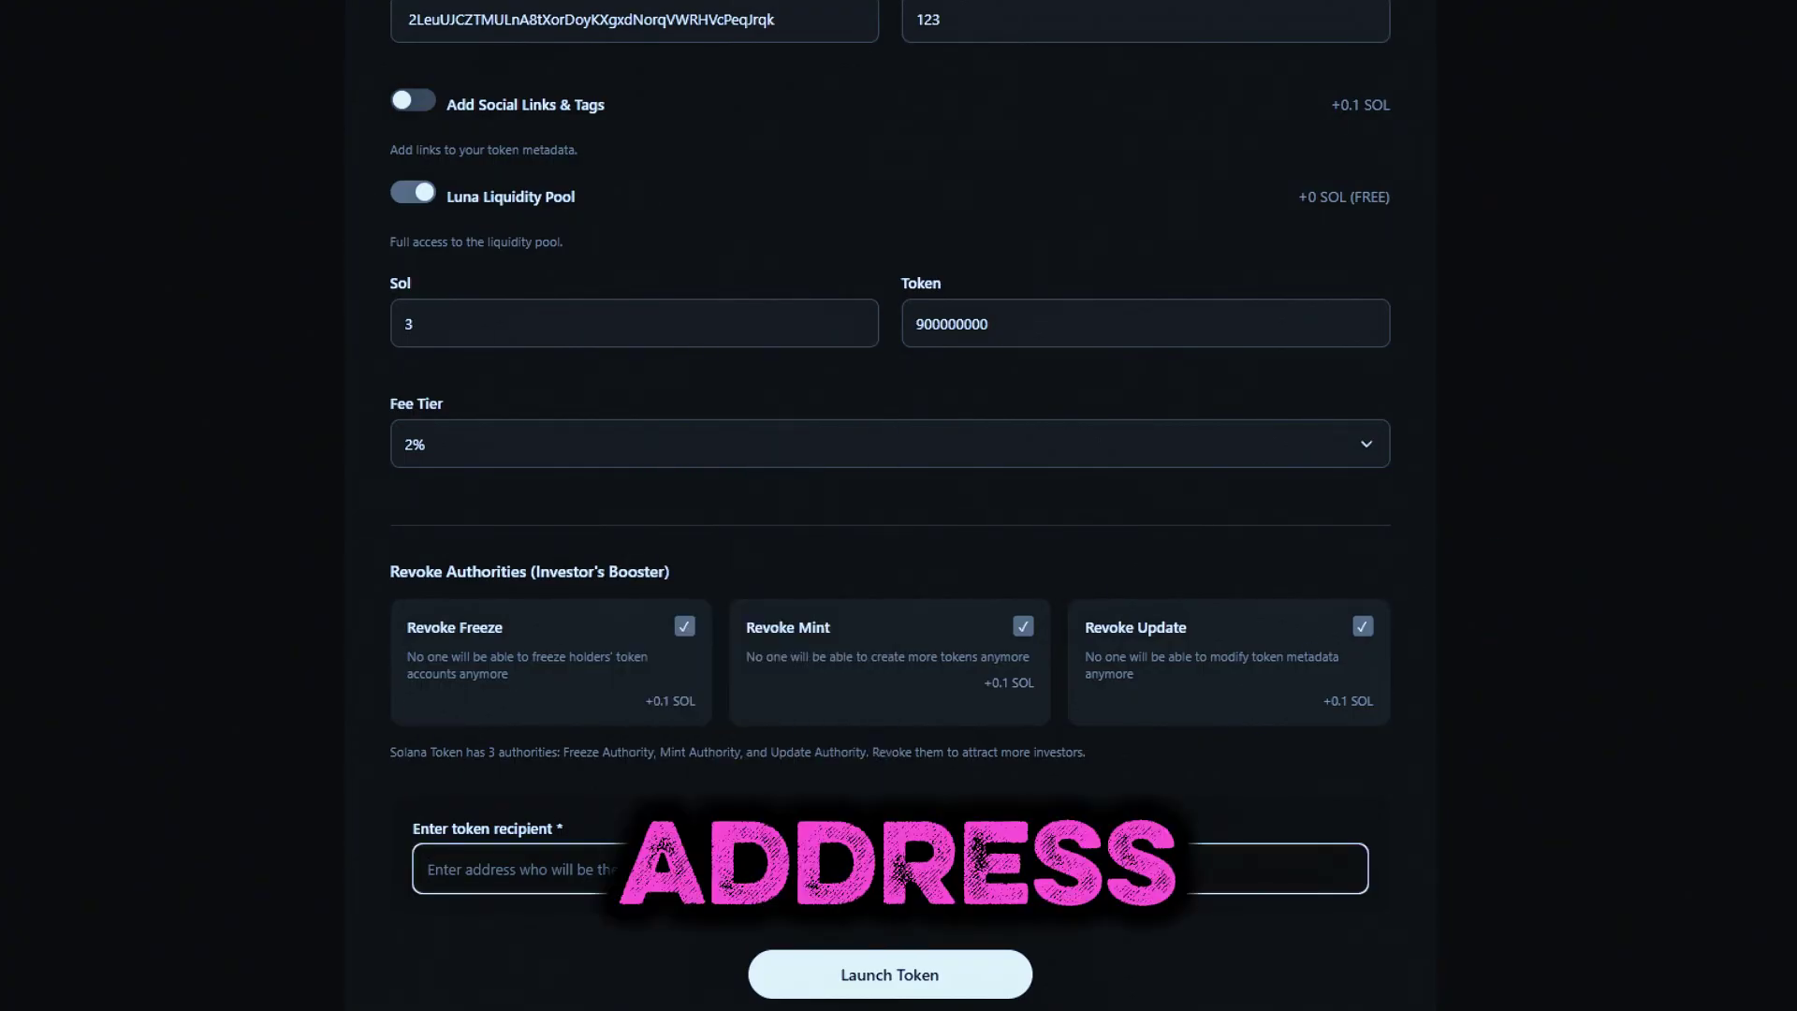
key("ctrl+v")
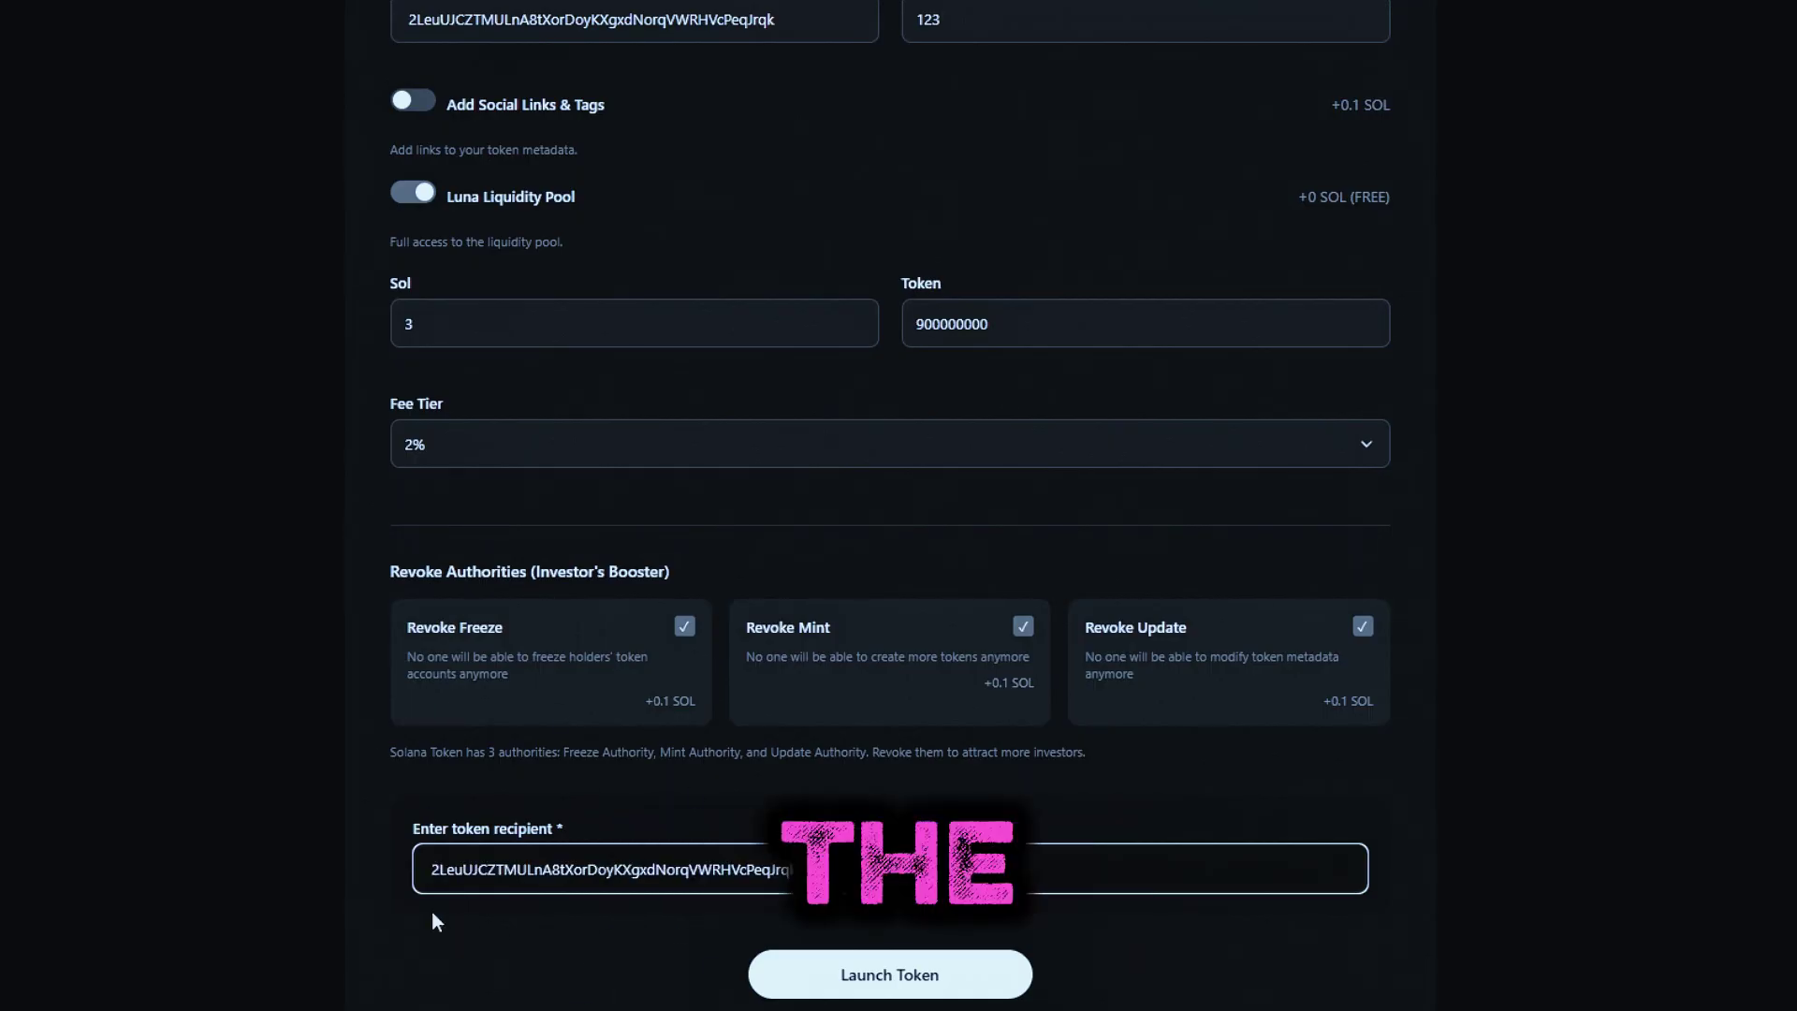
scroll(562, 814, "down", 3)
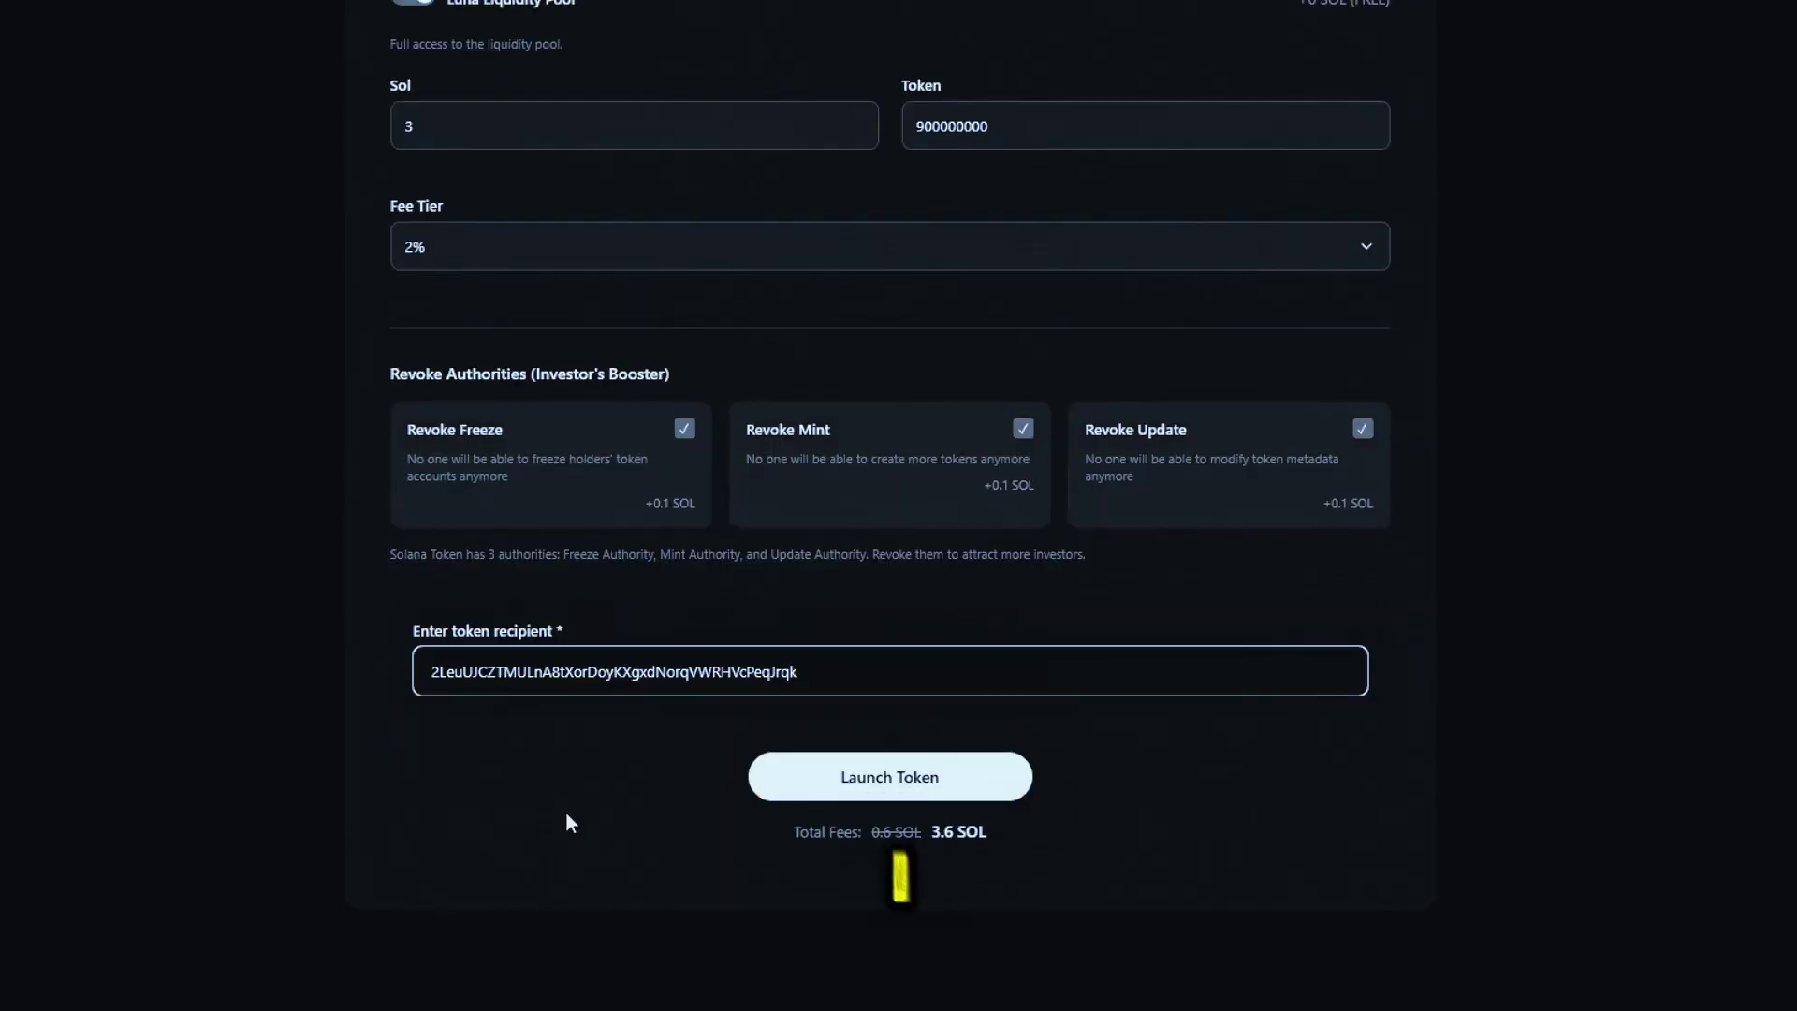
Launch the token to bring up the 3.6 SOL payment request dialog
left_click(929, 755)
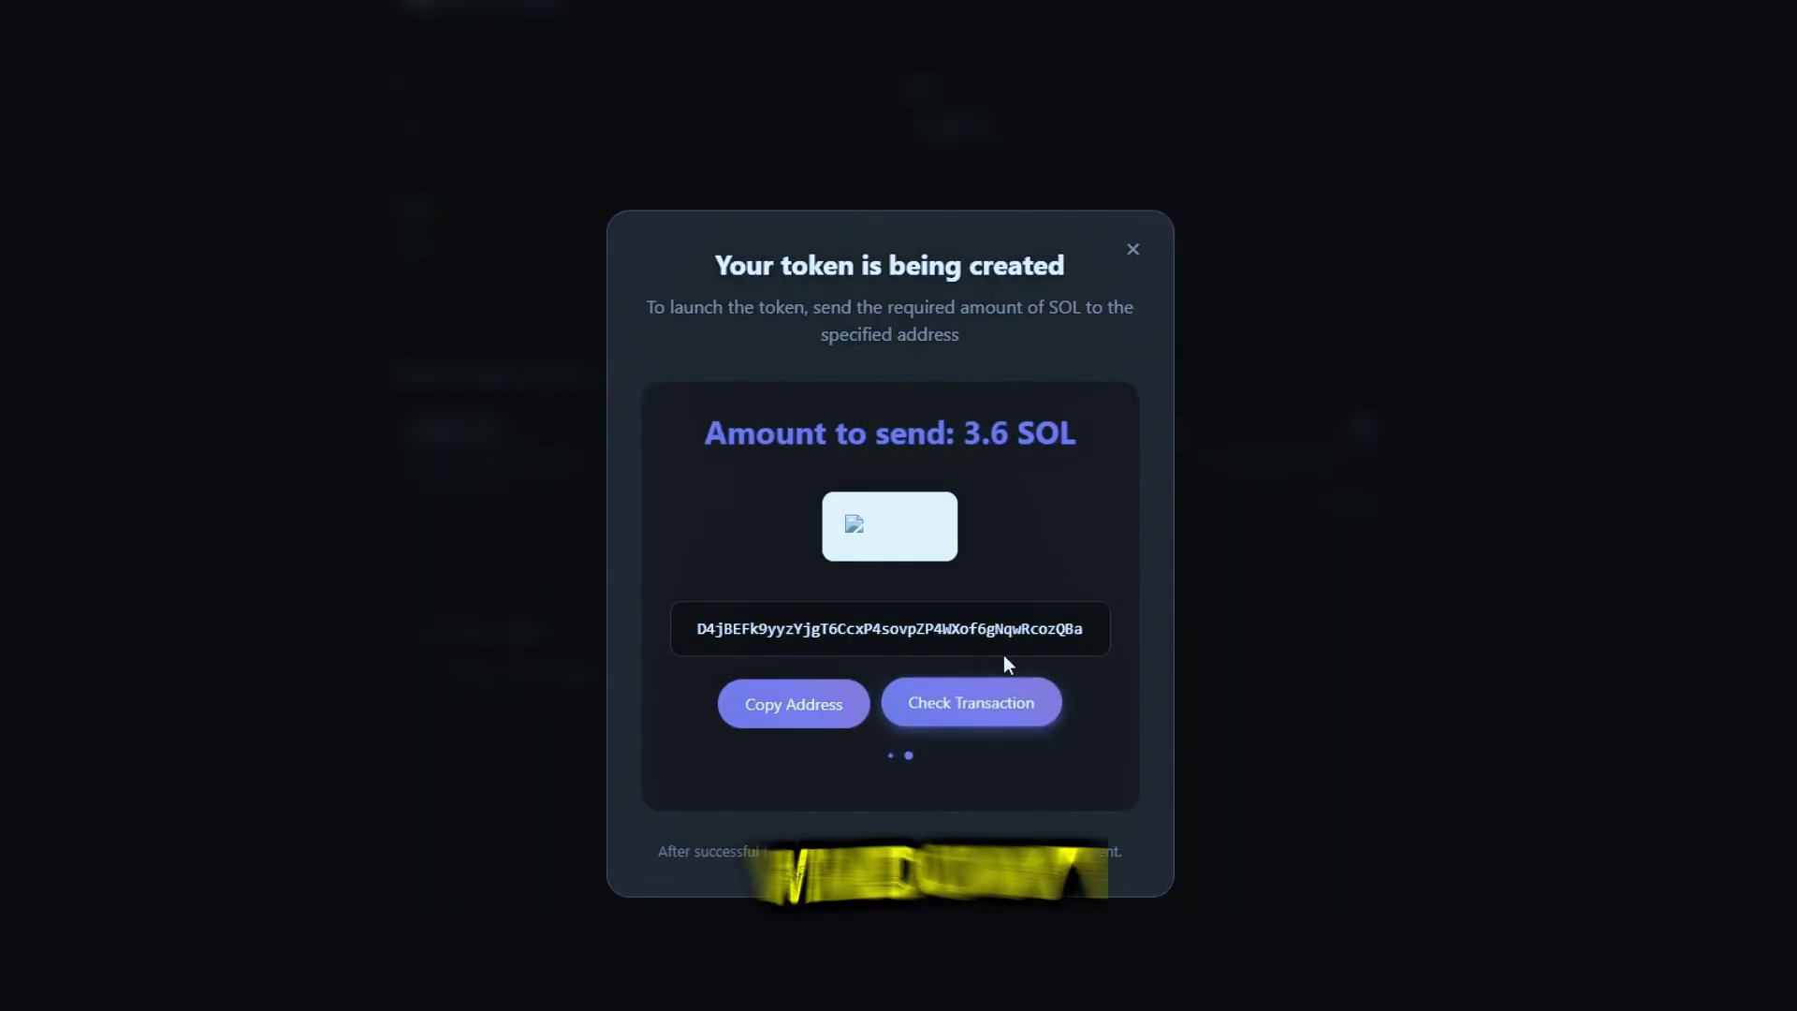